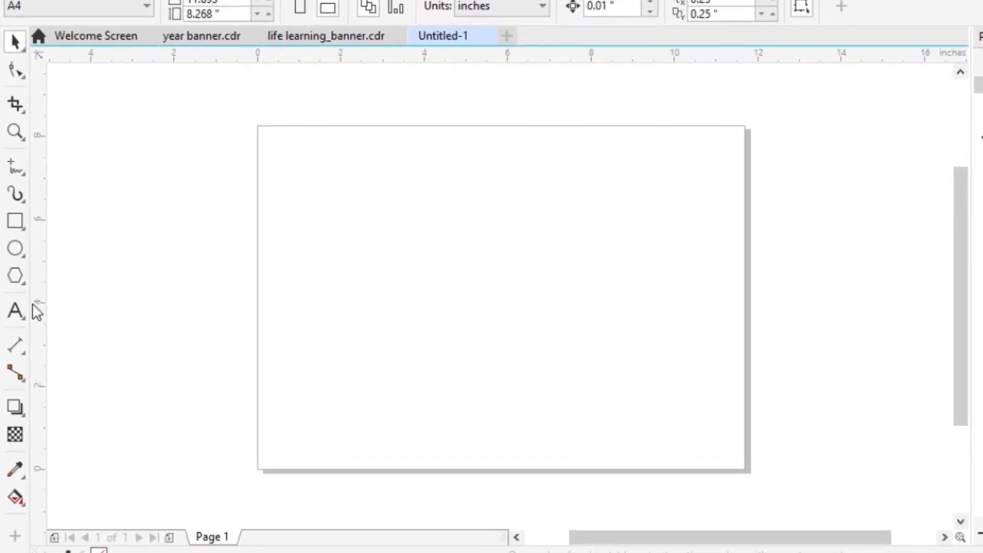
Add the text 'MAKE OUTLINE' to the page
{"action": "left_click", "coordinate": [18, 311]}
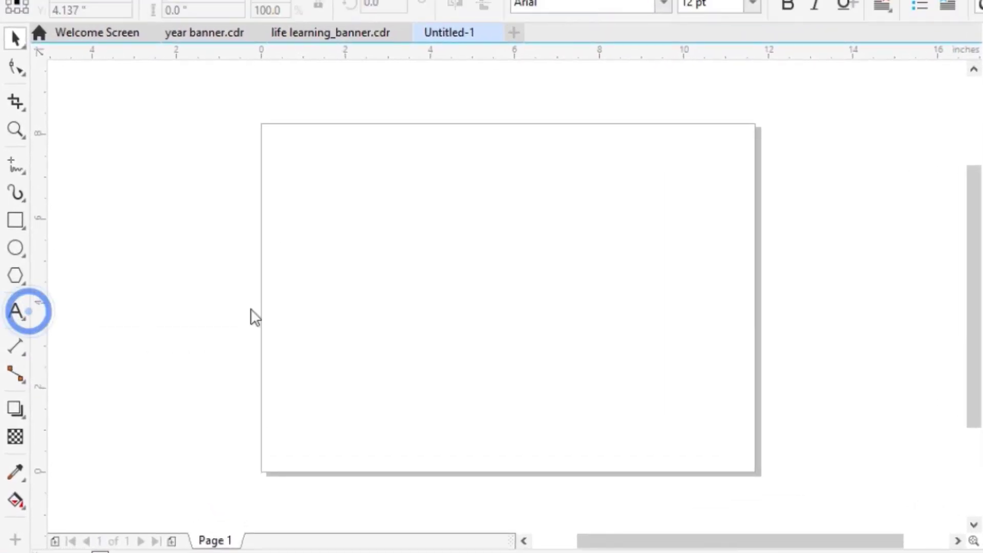
{"action": "left_click", "coordinate": [352, 246]}
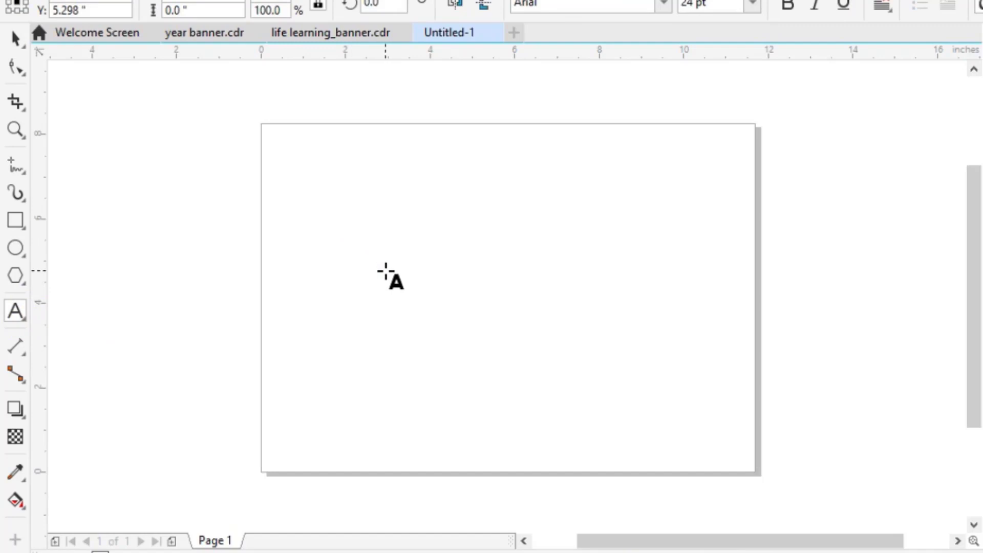
{"action": "type", "text": "MAK"}
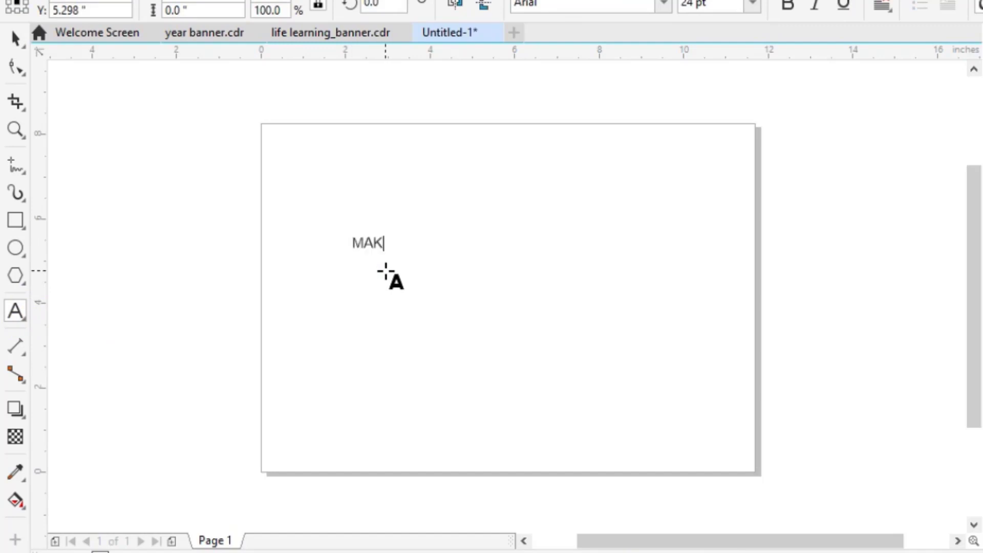
{"action": "type", "text": "E OUTLINE"}
{"action": "key", "text": "Escape"}
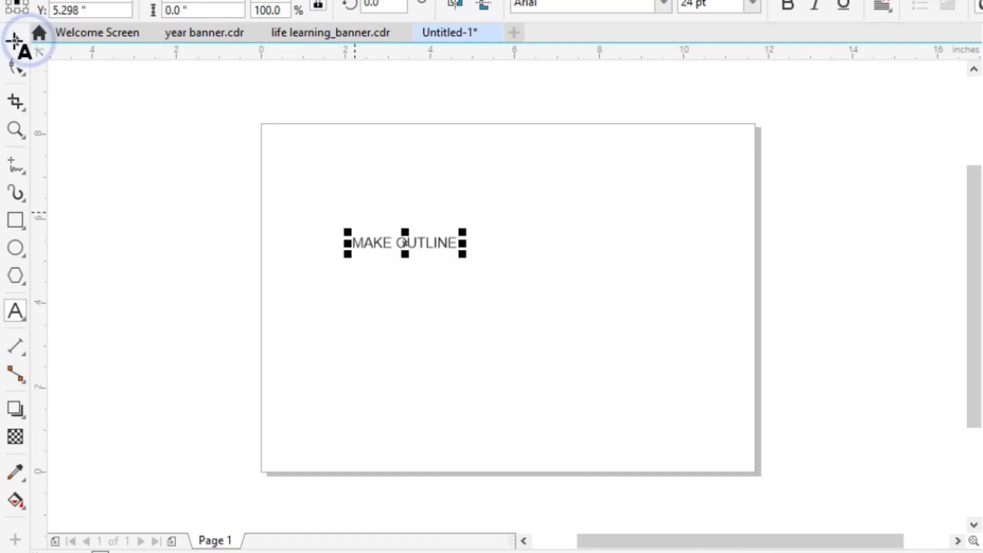
Enlarge the MAKE OUTLINE text to about 101 pt and move it left onto the page
{"action": "left_click", "coordinate": [16, 40]}
{"action": "left_click_drag", "start_coordinate": [463, 253], "coordinate": [770, 428]}
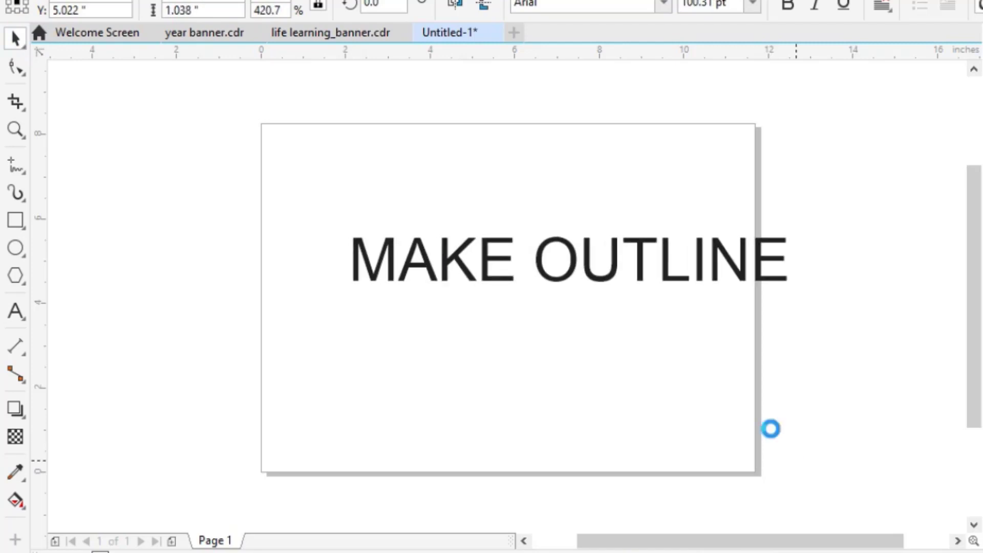
{"action": "left_click", "coordinate": [636, 257]}
{"action": "left_click_drag", "start_coordinate": [641, 247], "coordinate": [597, 208]}
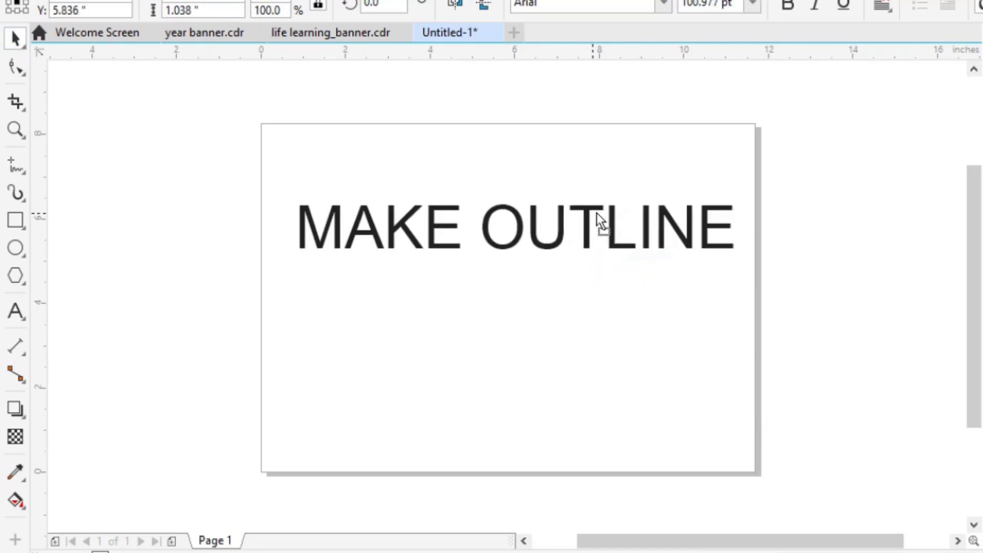
Make the MAKE OUTLINE text bold and try moving it down, undoing the move
{"action": "left_click", "coordinate": [519, 267]}
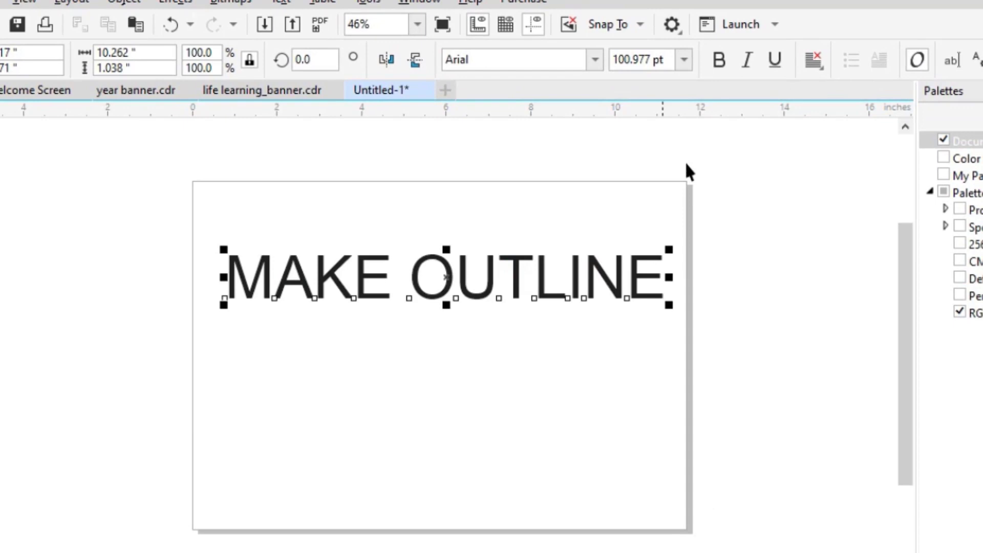
{"action": "left_click", "coordinate": [718, 59]}
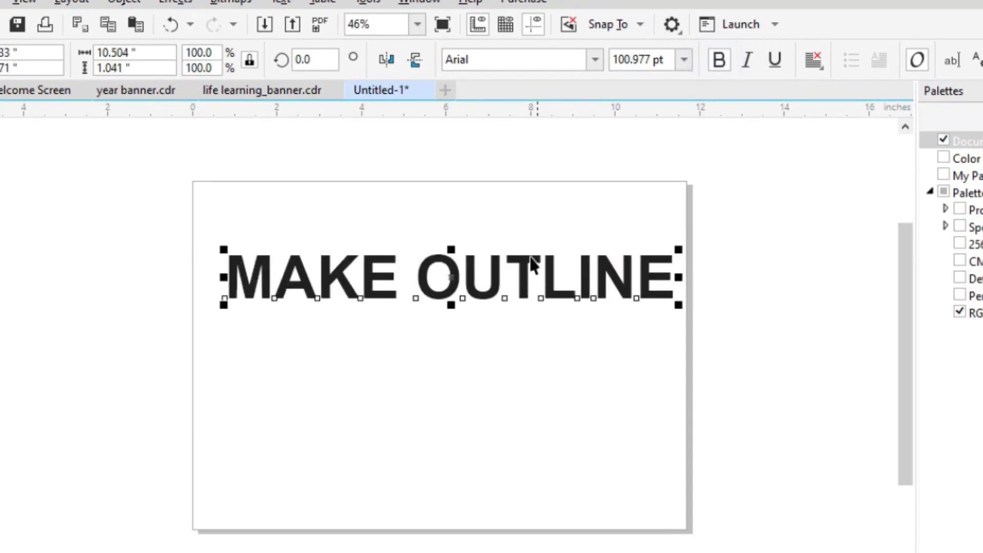
{"action": "mouse_move", "coordinate": [495, 266]}
{"action": "left_mouse_down"}
{"action": "mouse_move", "coordinate": [494, 254]}
{"action": "mouse_move", "coordinate": [496, 274]}
{"action": "mouse_move", "coordinate": [493, 263]}
{"action": "left_mouse_up"}
{"action": "left_click", "coordinate": [519, 371]}
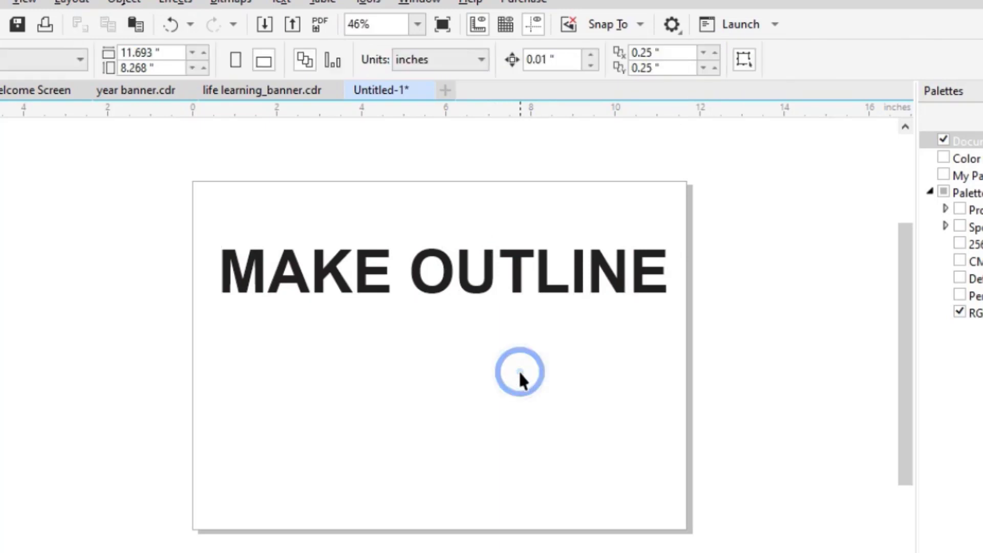
{"action": "left_click", "coordinate": [483, 261]}
{"action": "left_click_drag", "start_coordinate": [487, 259], "coordinate": [478, 428]}
{"action": "left_click", "coordinate": [172, 24]}
Set the text in Impact, enlarge it to about 139 pt and carry it lower
{"action": "left_click", "coordinate": [482, 60]}
{"action": "type", "text": "Impact"}
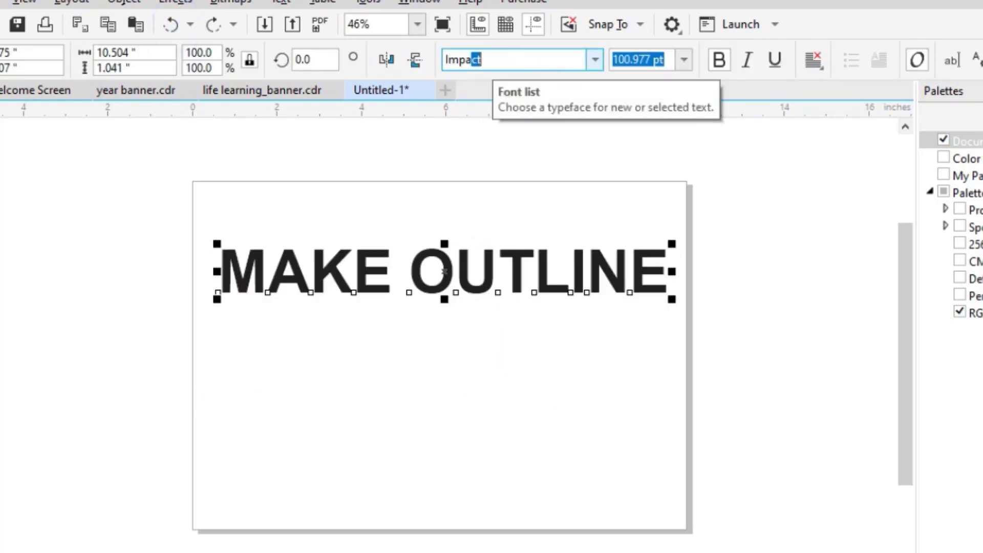
{"action": "key", "text": "Return"}
{"action": "left_click_drag", "start_coordinate": [557, 298], "coordinate": [679, 368]}
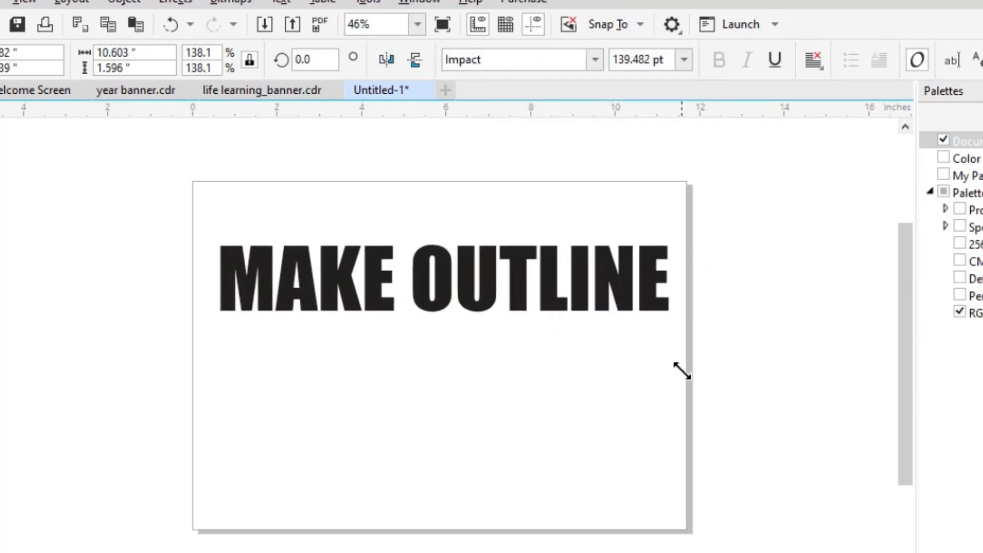
{"action": "left_click_drag", "start_coordinate": [492, 264], "coordinate": [490, 407]}
Drop a copy of the text lower down and give it a black outline with no fill
{"action": "right_click", "coordinate": [490, 408]}
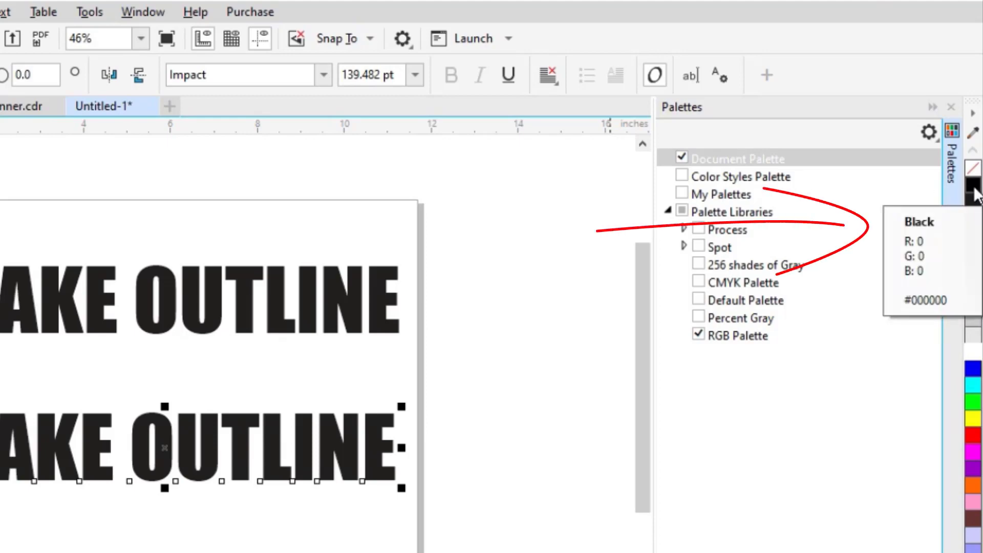
{"action": "right_click", "coordinate": [974, 191]}
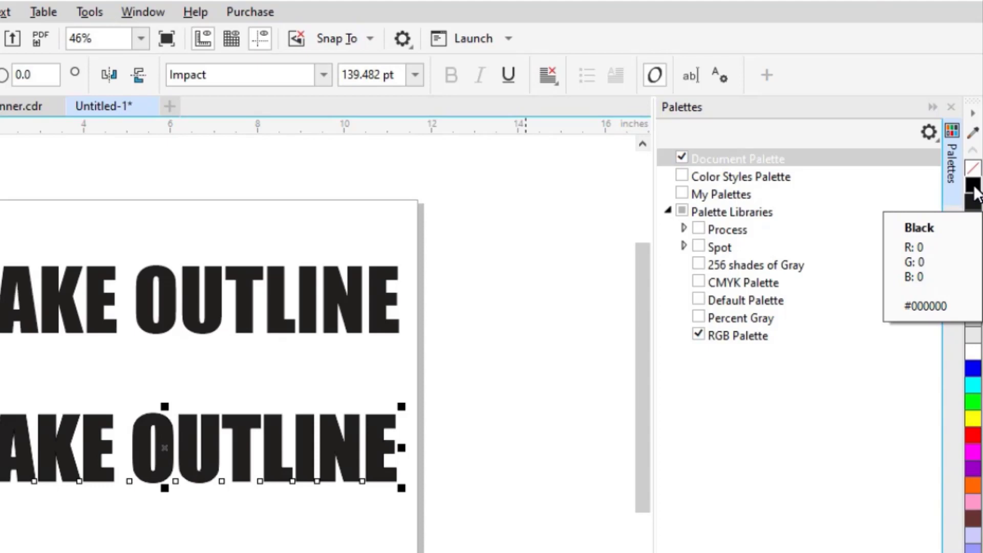
{"action": "left_click", "coordinate": [973, 169]}
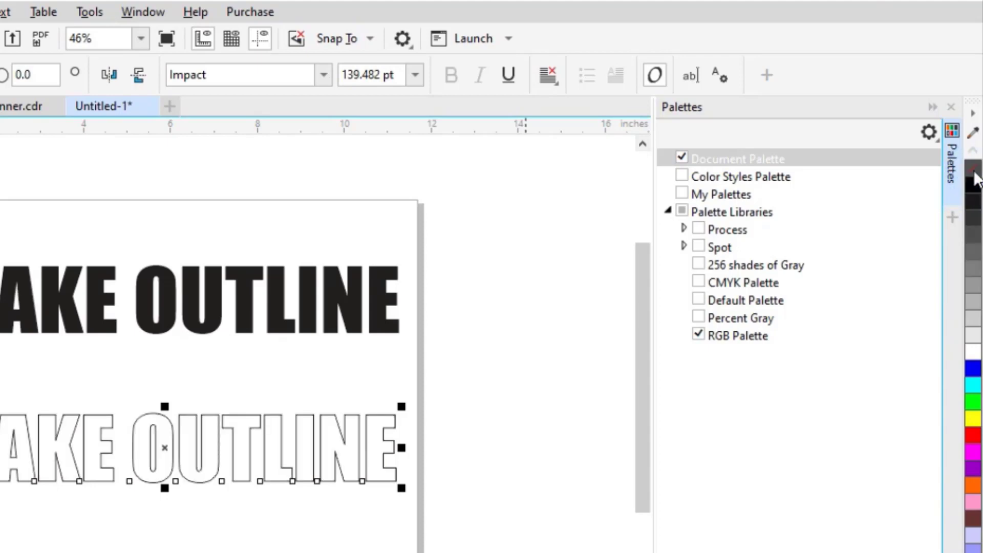
{"action": "left_click", "coordinate": [272, 381]}
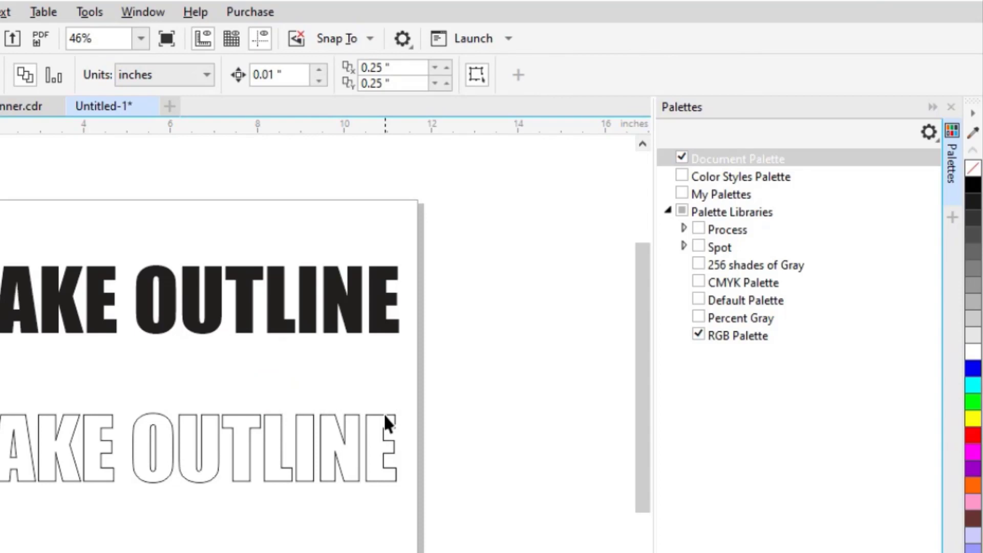
Select the outlined text and open its context menu, dismissing it without changes
{"action": "left_click", "coordinate": [301, 438]}
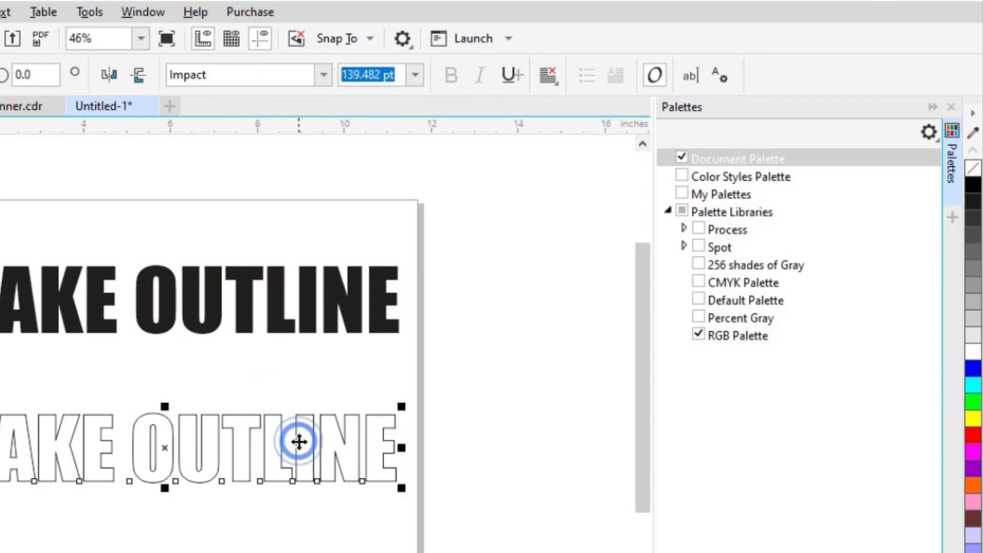
{"action": "left_click", "coordinate": [302, 412]}
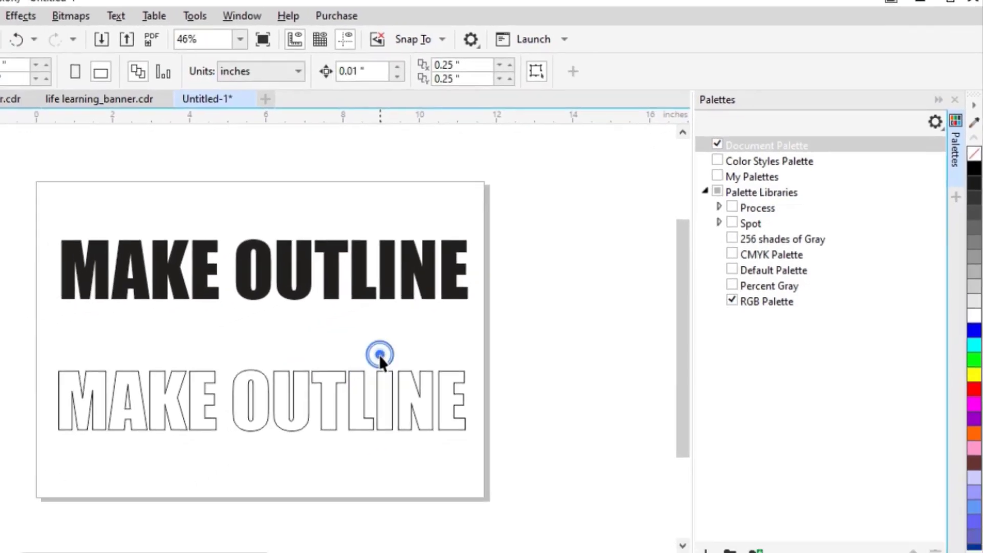
{"action": "left_click", "coordinate": [302, 431]}
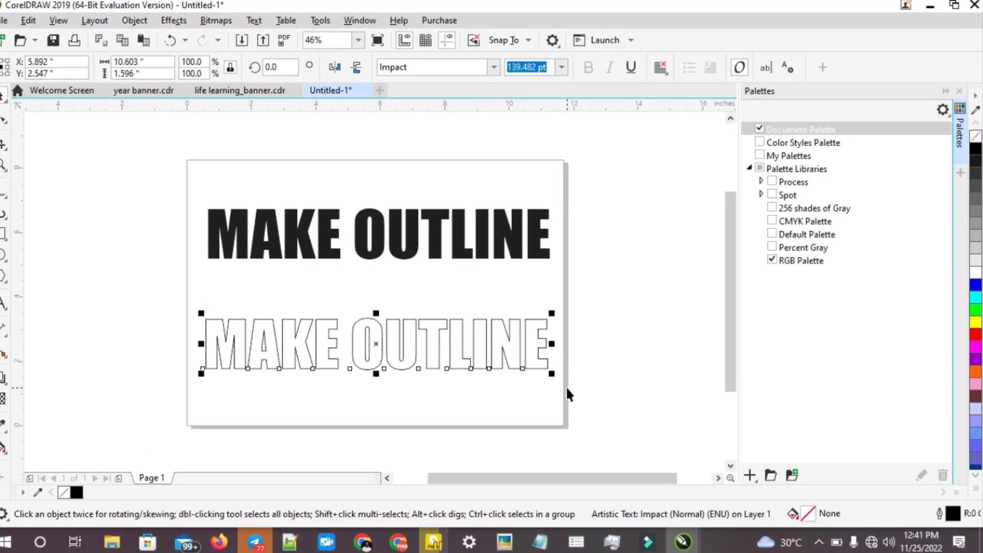
{"action": "left_click", "coordinate": [566, 394]}
{"action": "left_click", "coordinate": [453, 340]}
{"action": "right_click", "coordinate": [454, 342]}
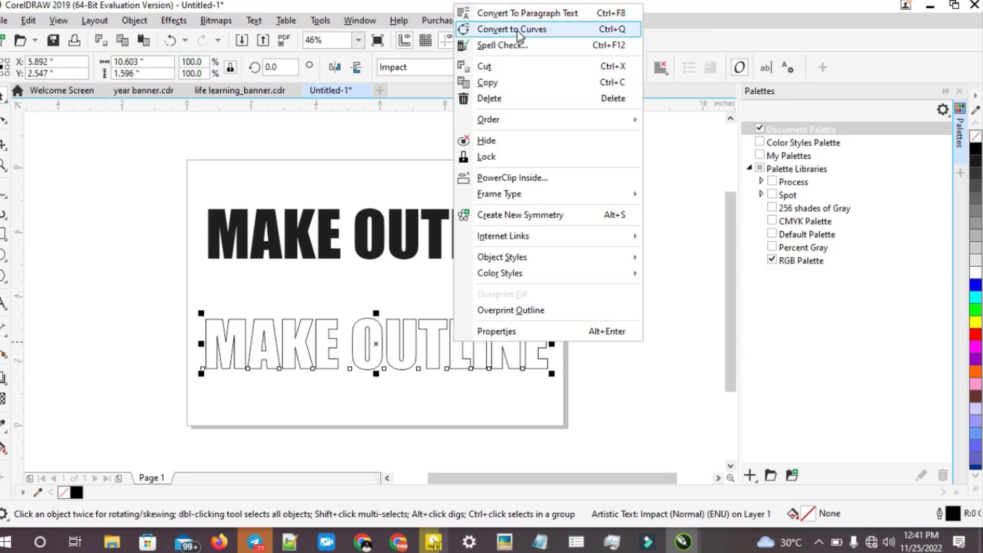
{"action": "left_click", "coordinate": [310, 285]}
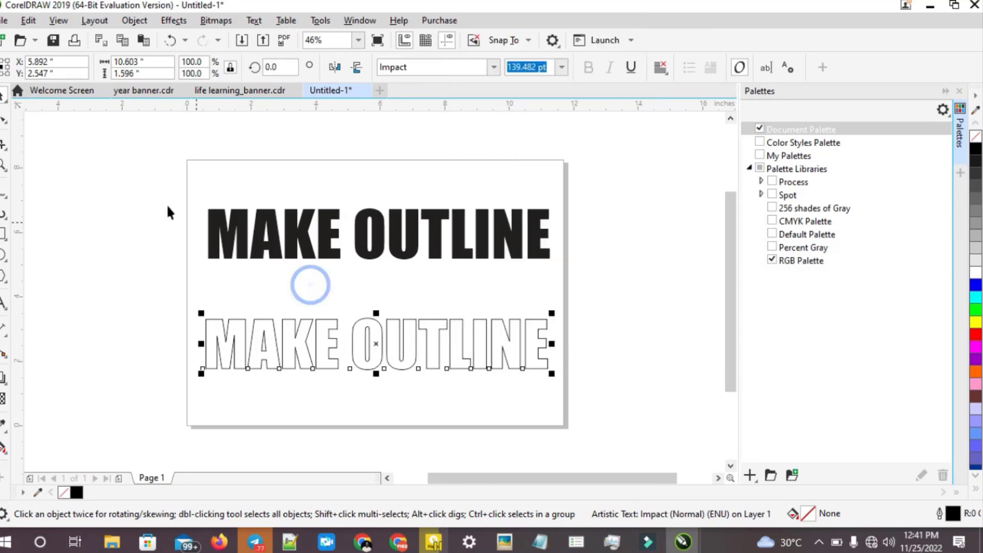
Convert both the solid and outlined texts to curves, then select the outlined curves
{"action": "left_click_drag", "start_coordinate": [140, 167], "coordinate": [650, 432]}
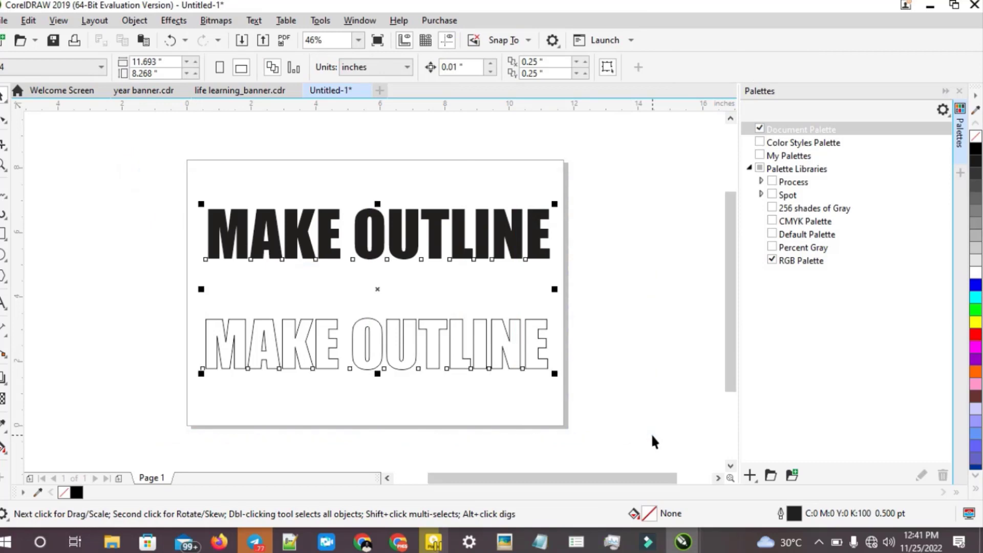
{"action": "right_click", "coordinate": [498, 342]}
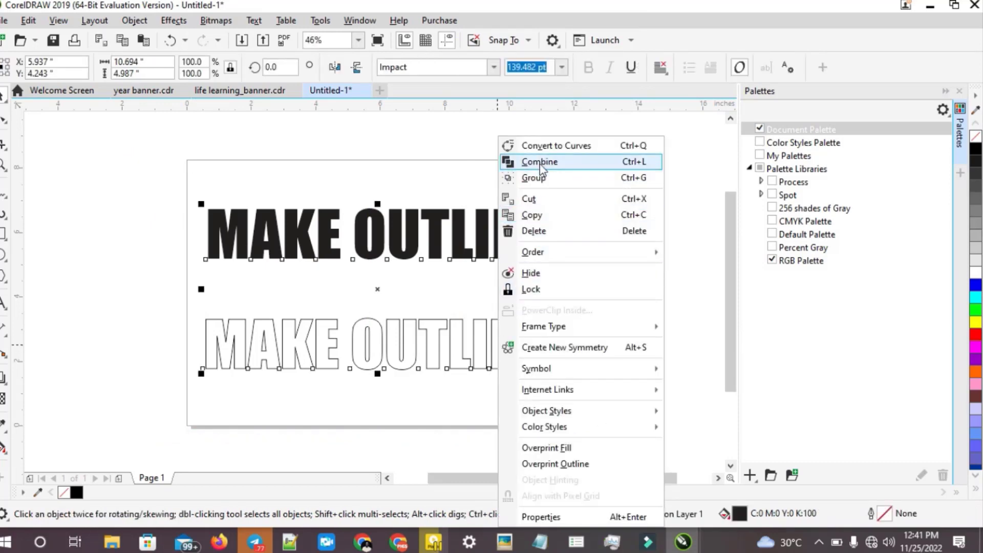
{"action": "left_click", "coordinate": [545, 147]}
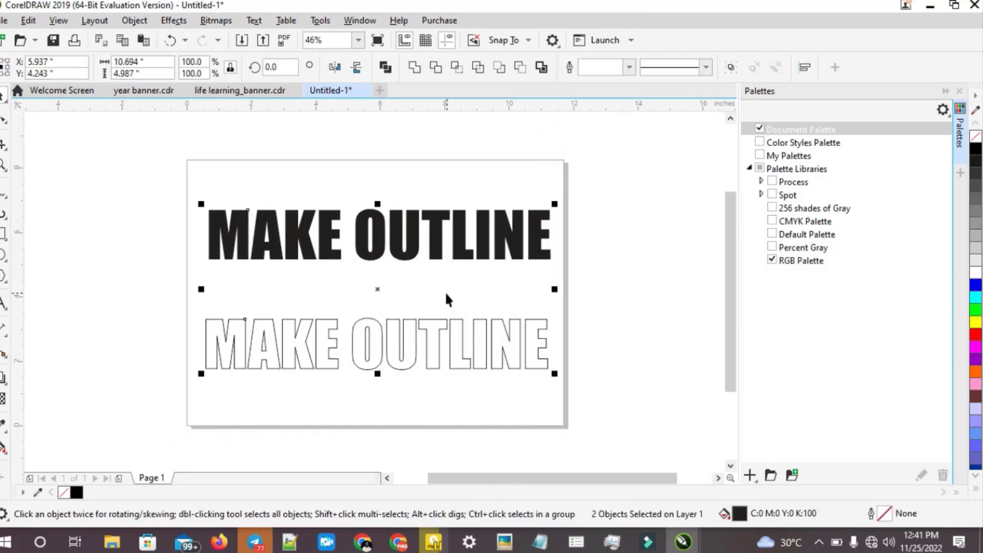
{"action": "left_click", "coordinate": [454, 338]}
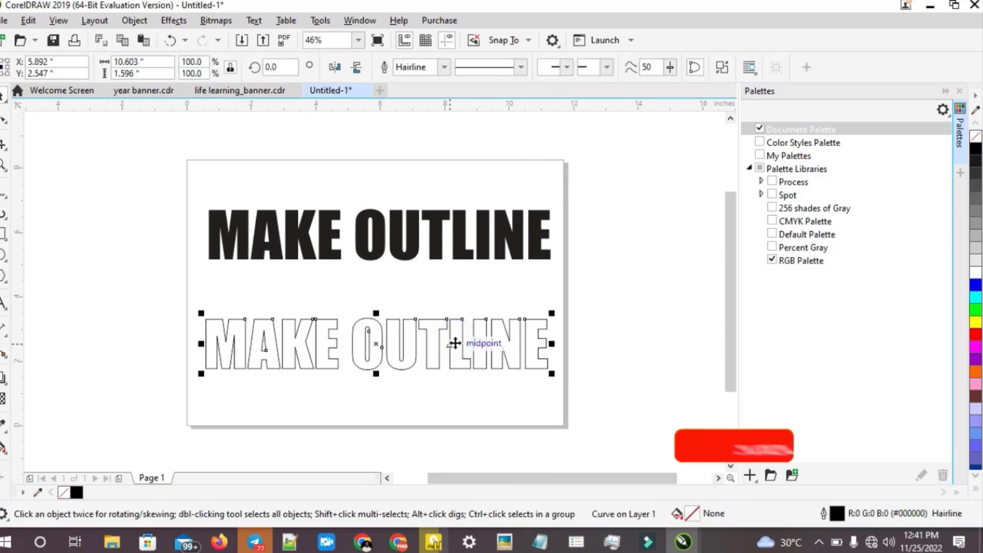
Set the outlined curves' stroke to 4.0 pt, then thin it to 1.5 pt
{"action": "scroll", "coordinate": [463, 346], "scroll_direction": "up", "scroll_amount": 3}
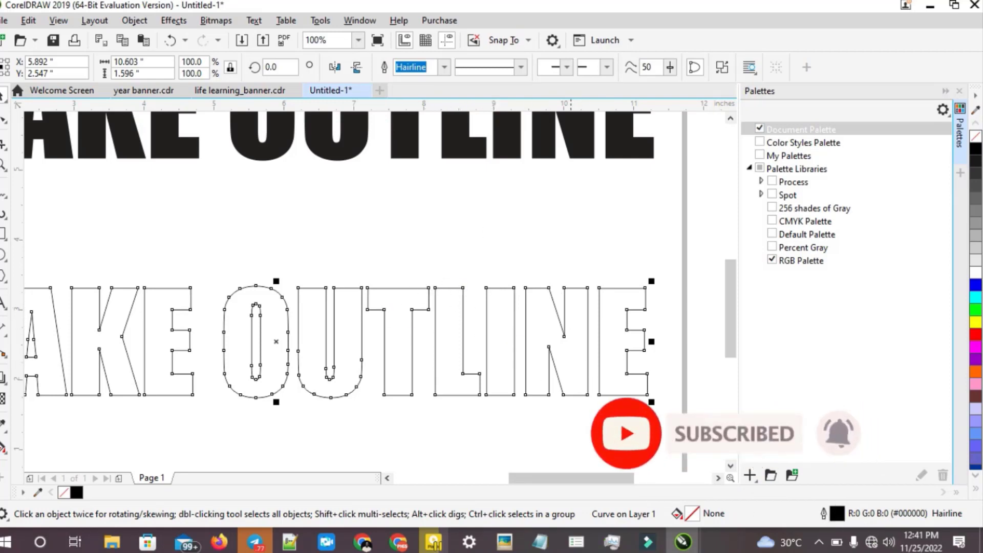
{"action": "left_click", "coordinate": [447, 69]}
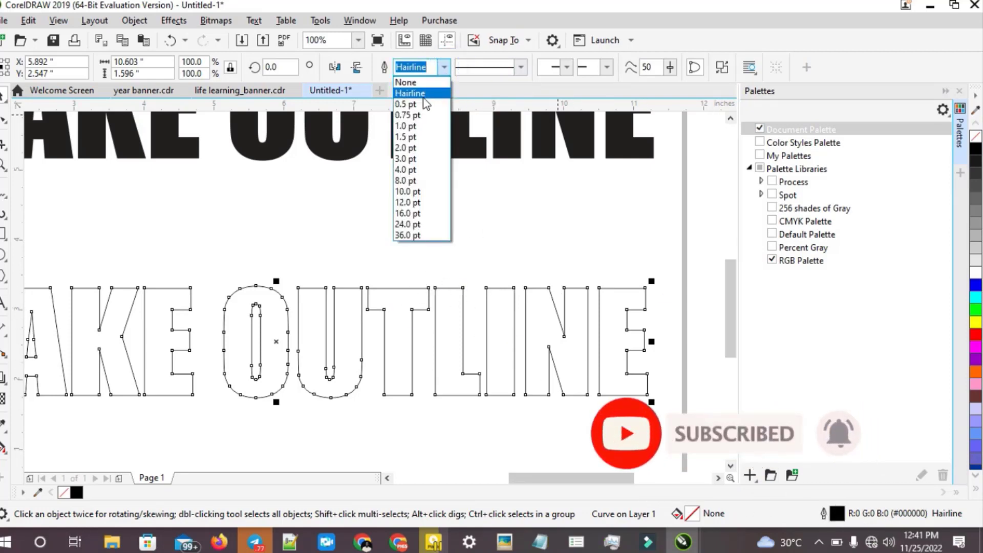
{"action": "left_click", "coordinate": [404, 176]}
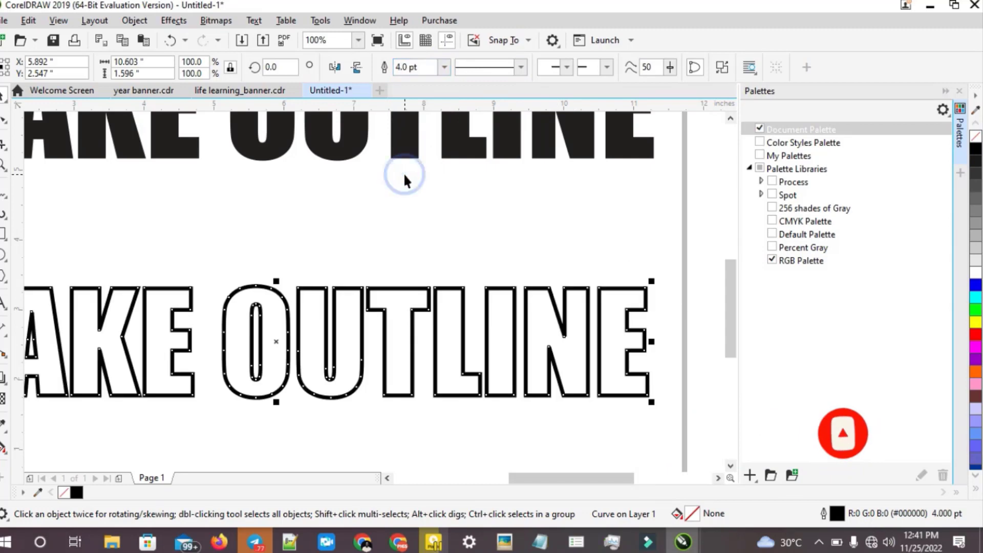
{"action": "left_click", "coordinate": [443, 67]}
{"action": "left_click", "coordinate": [412, 137]}
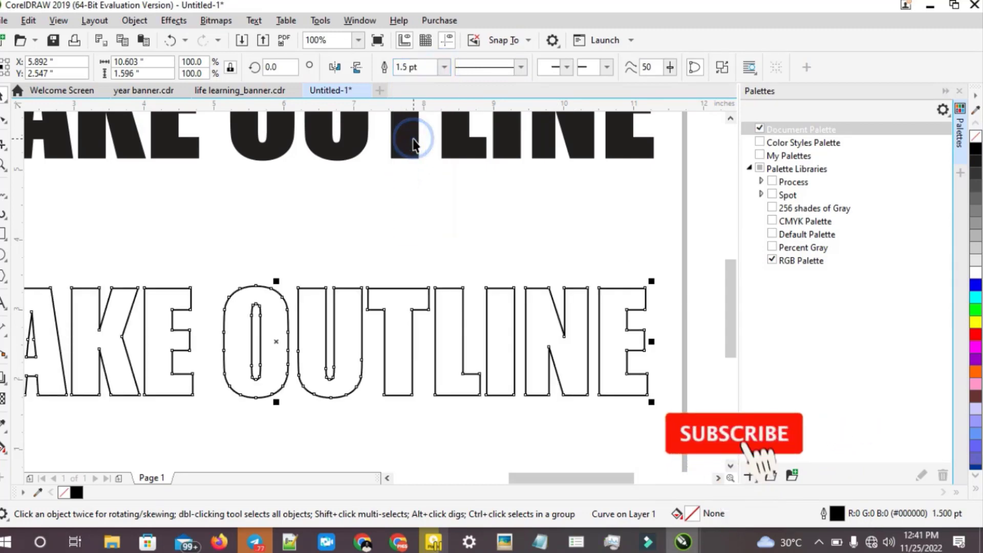
Open the Outline Pen dialog for the outlined curves and move it aside to uncover the text
{"action": "left_click", "coordinate": [836, 515]}
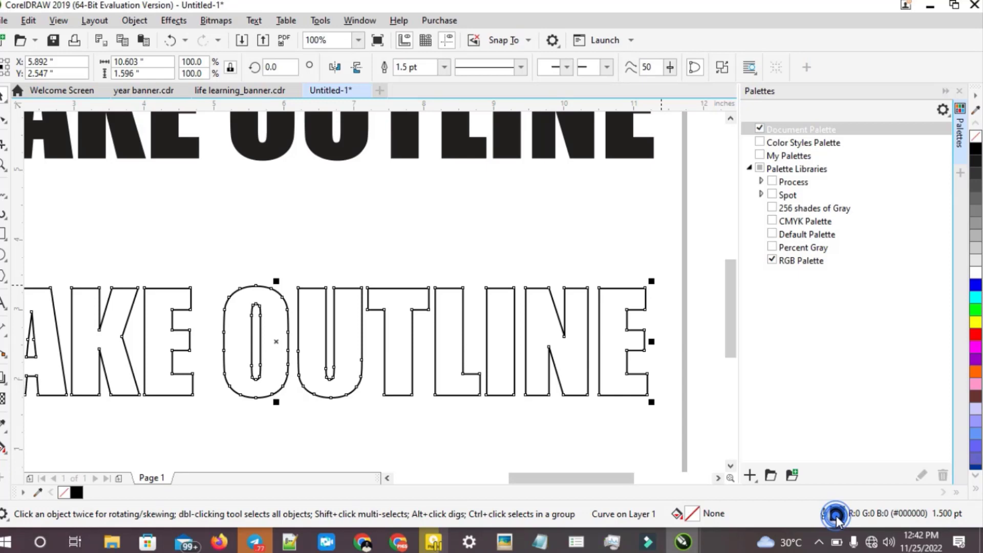
{"action": "left_click", "coordinate": [834, 516]}
{"action": "left_click", "coordinate": [832, 518]}
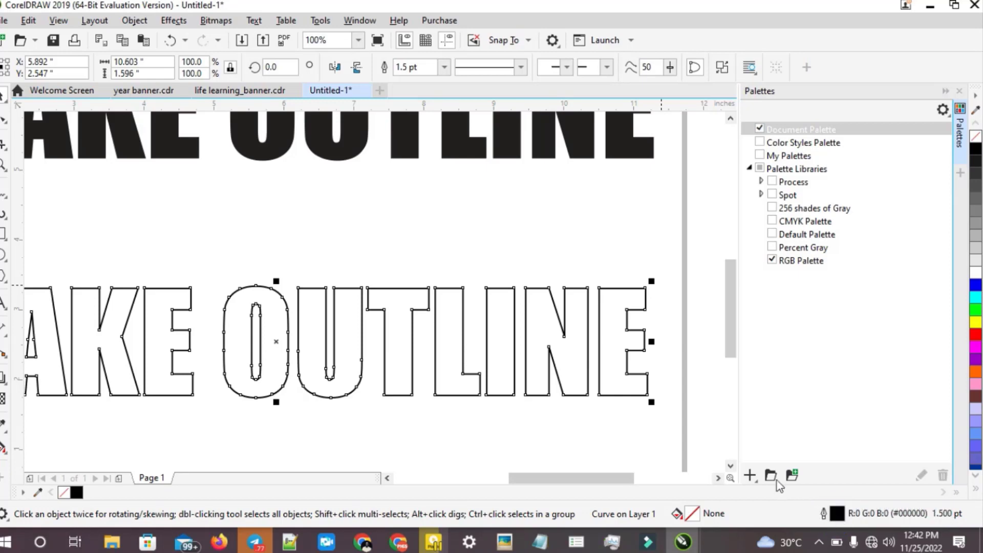
{"action": "left_click", "coordinate": [504, 395]}
{"action": "left_click", "coordinate": [504, 394]}
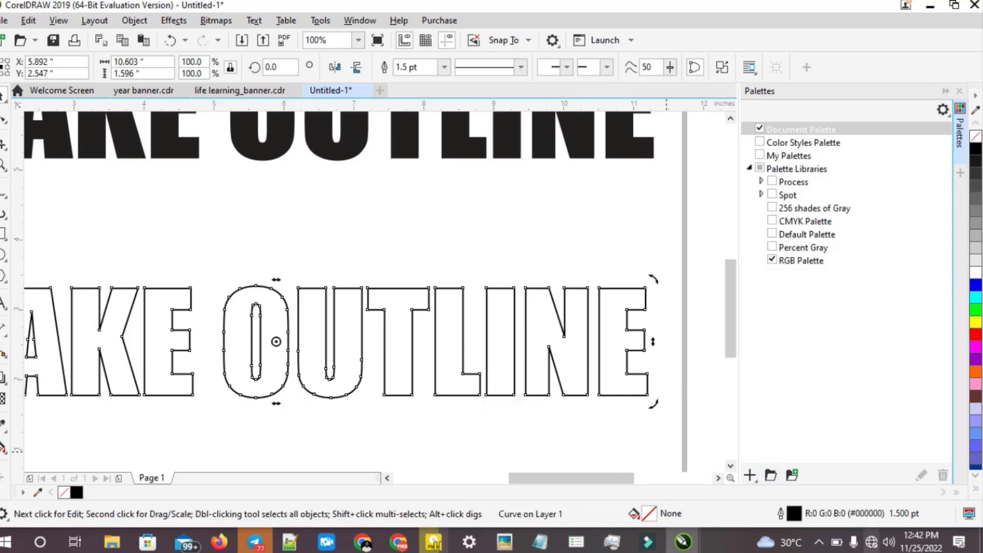
{"action": "left_click", "coordinate": [794, 515]}
{"action": "left_click", "coordinate": [795, 515]}
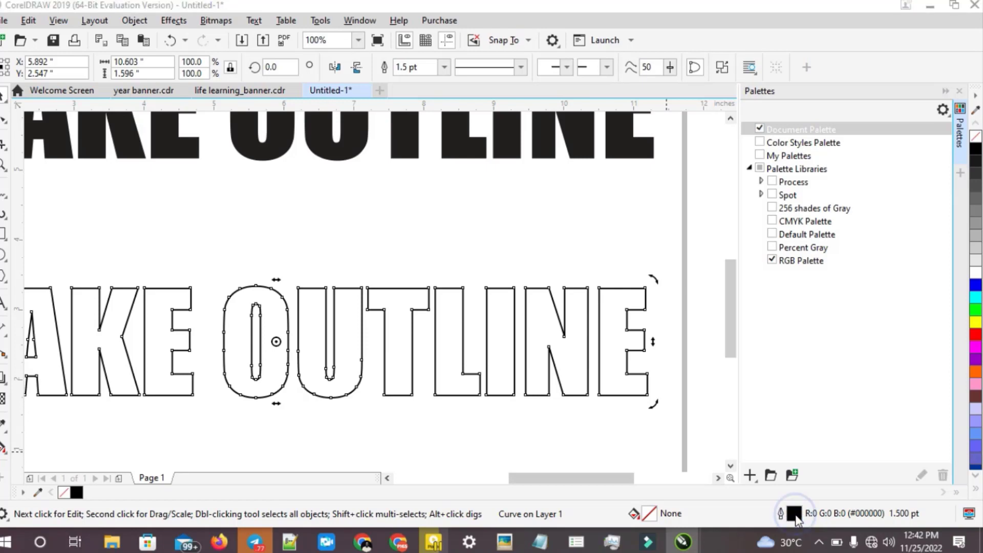
{"action": "left_click_drag", "start_coordinate": [398, 151], "coordinate": [536, 60]}
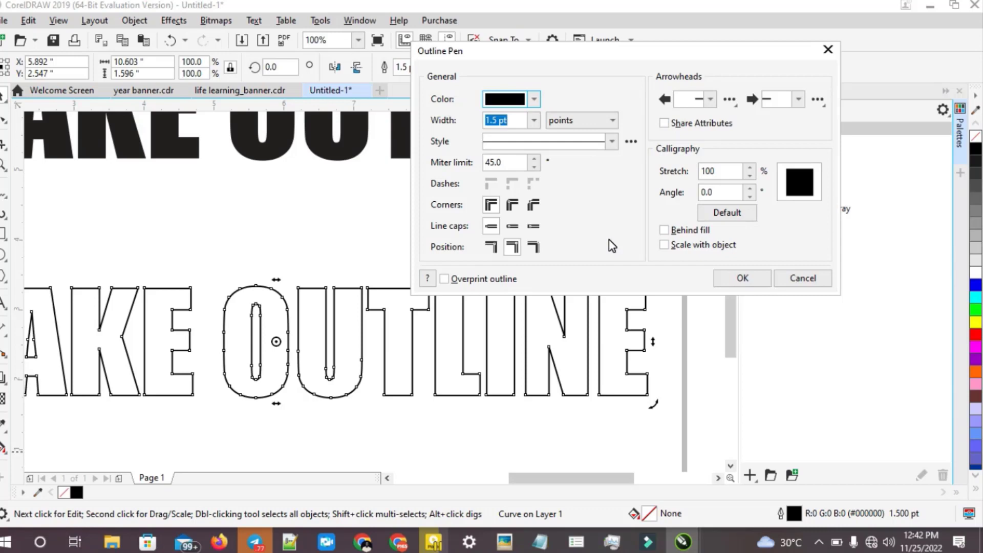
Keep the outline at 1.5 pt in points, enable Behind fill and Scale with object, and apply
{"action": "left_click", "coordinate": [534, 121]}
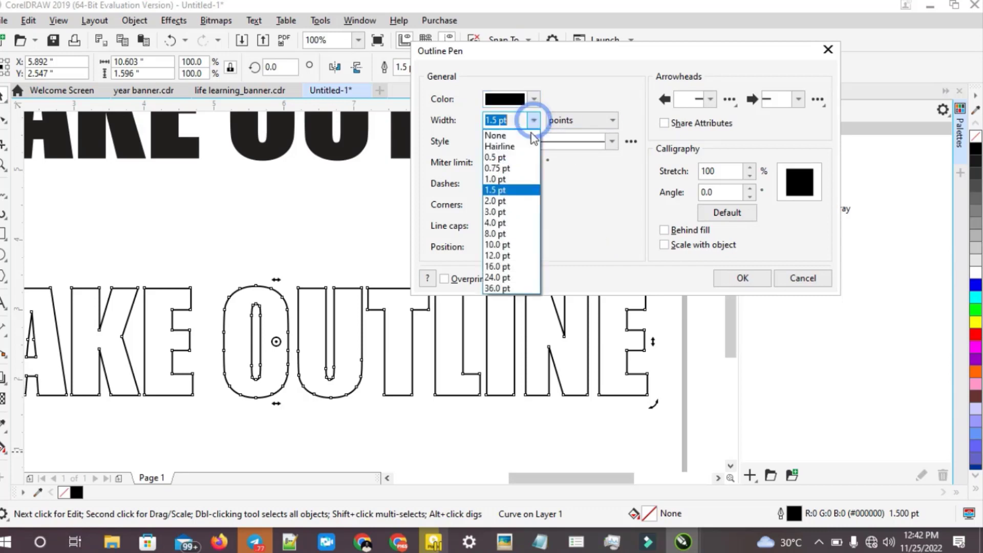
{"action": "left_click", "coordinate": [499, 190]}
{"action": "left_click", "coordinate": [584, 119]}
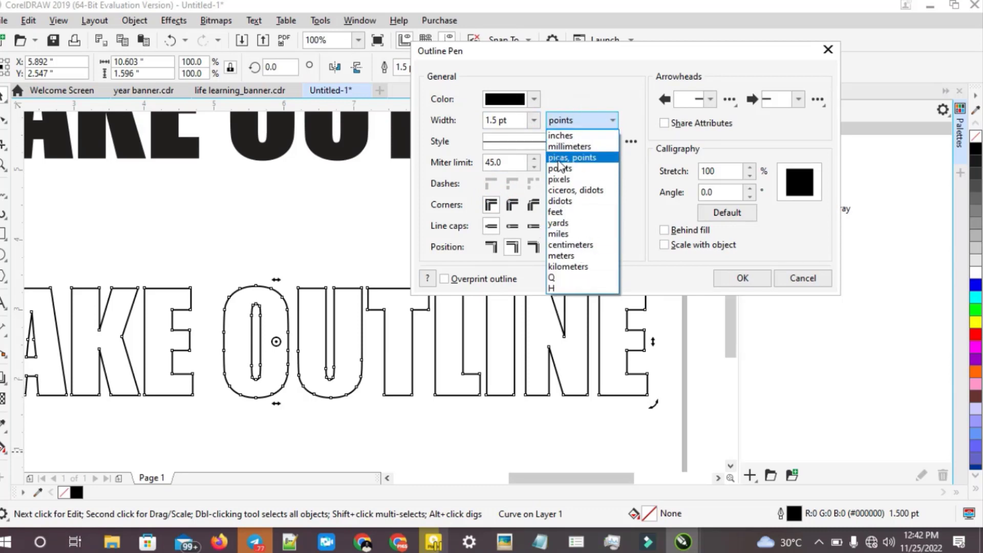
{"action": "left_click", "coordinate": [553, 100]}
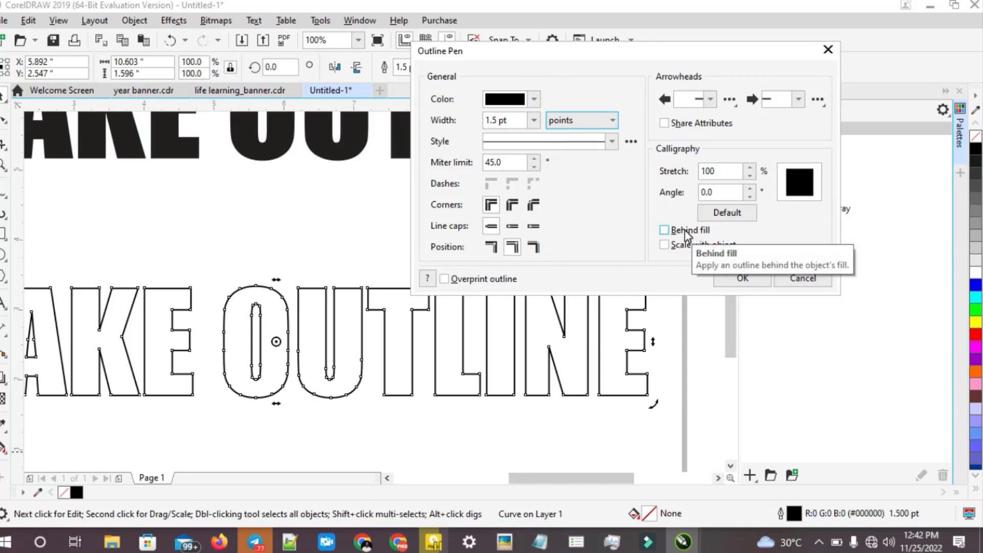
{"action": "left_click", "coordinate": [666, 231]}
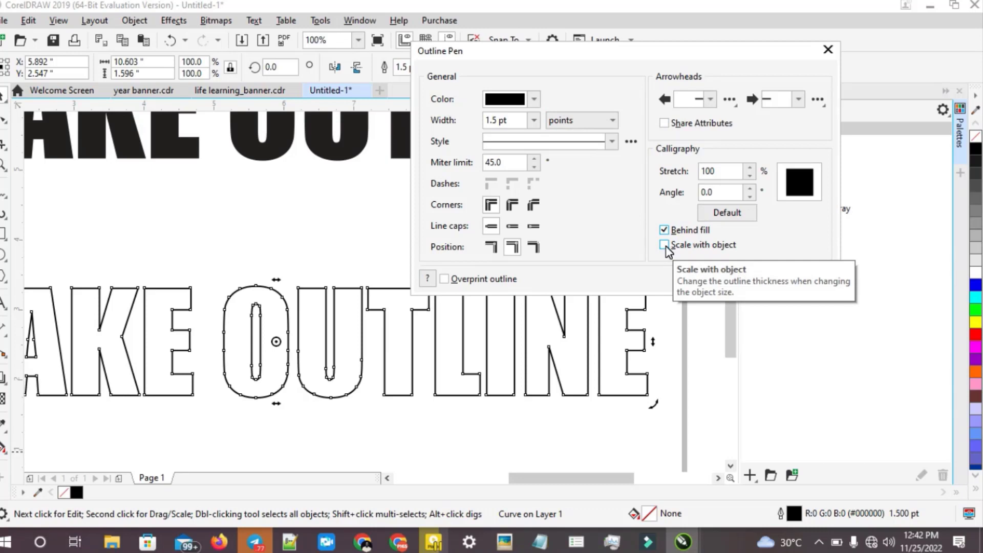
{"action": "left_click", "coordinate": [664, 246]}
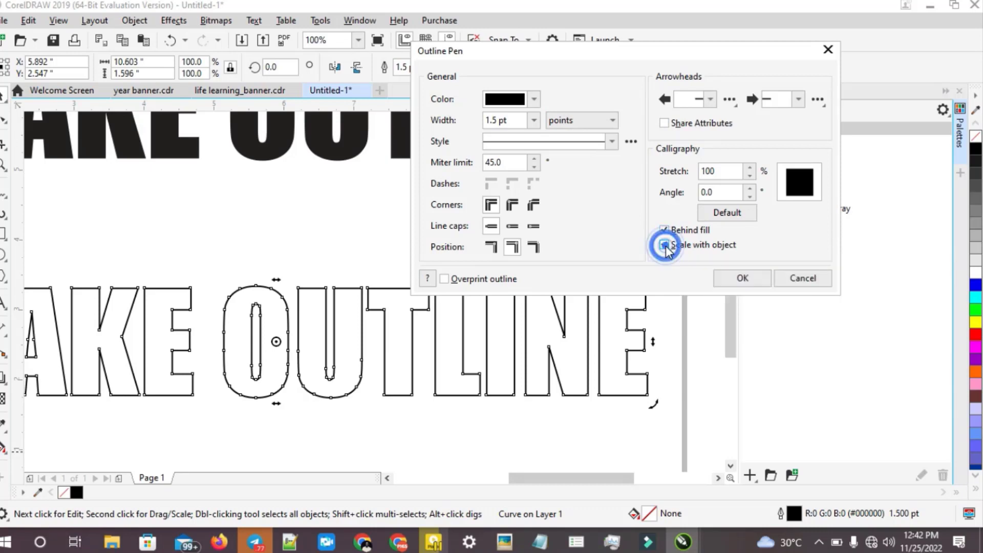
{"action": "left_click", "coordinate": [742, 279]}
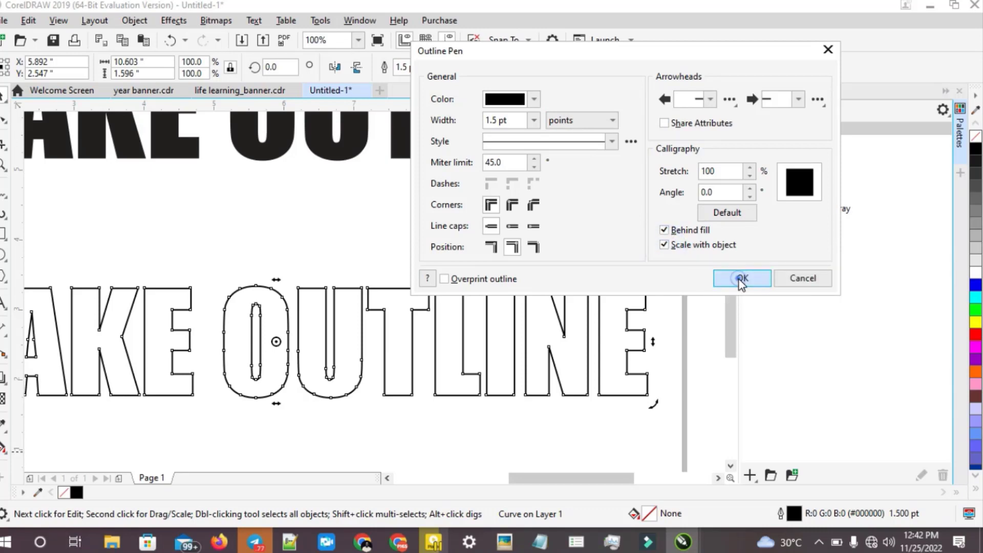
{"action": "left_click", "coordinate": [553, 245]}
{"action": "scroll", "coordinate": [484, 236], "scroll_direction": "down", "scroll_amount": 3}
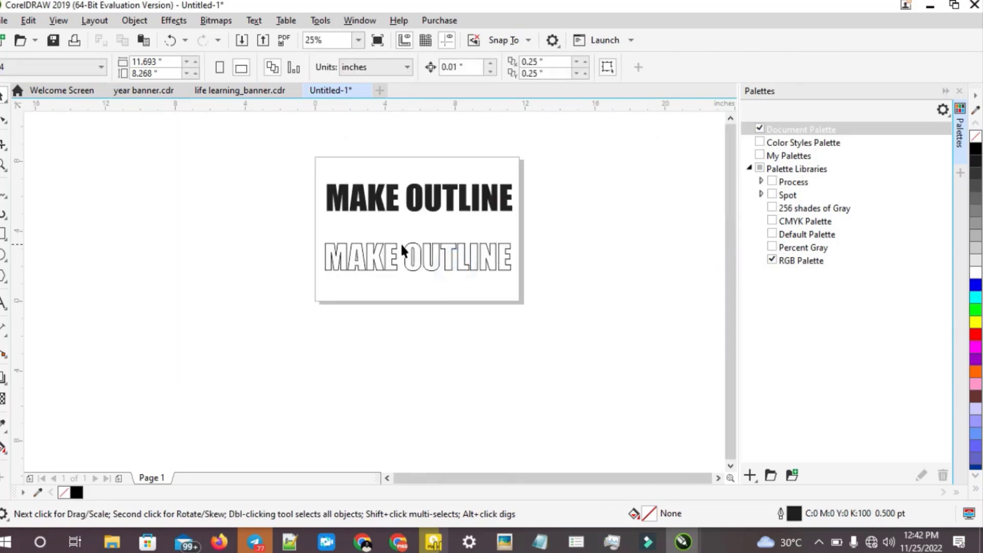
{"action": "scroll", "coordinate": [403, 246], "scroll_direction": "down", "scroll_amount": 1}
{"action": "left_click", "coordinate": [426, 250]}
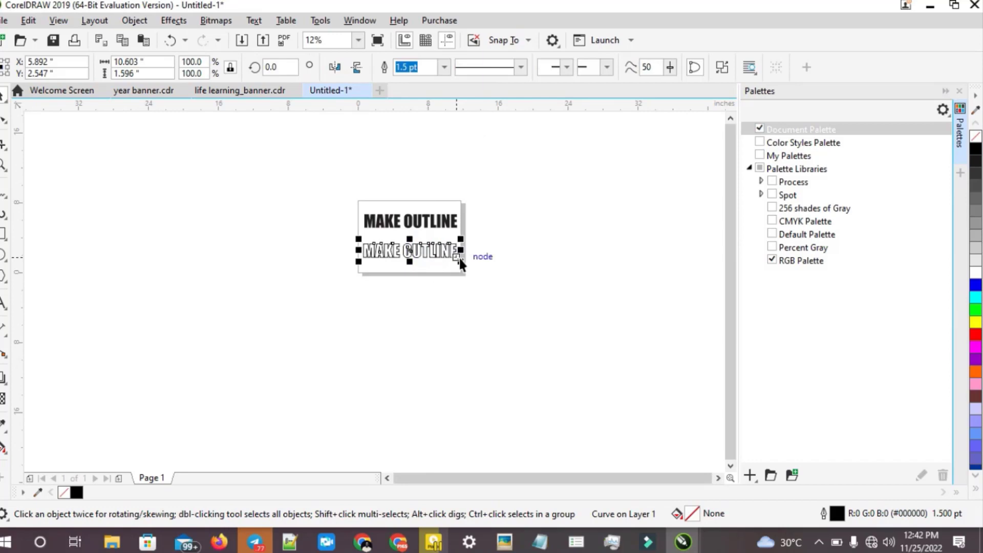
{"action": "left_click_drag", "start_coordinate": [461, 262], "coordinate": [689, 451]}
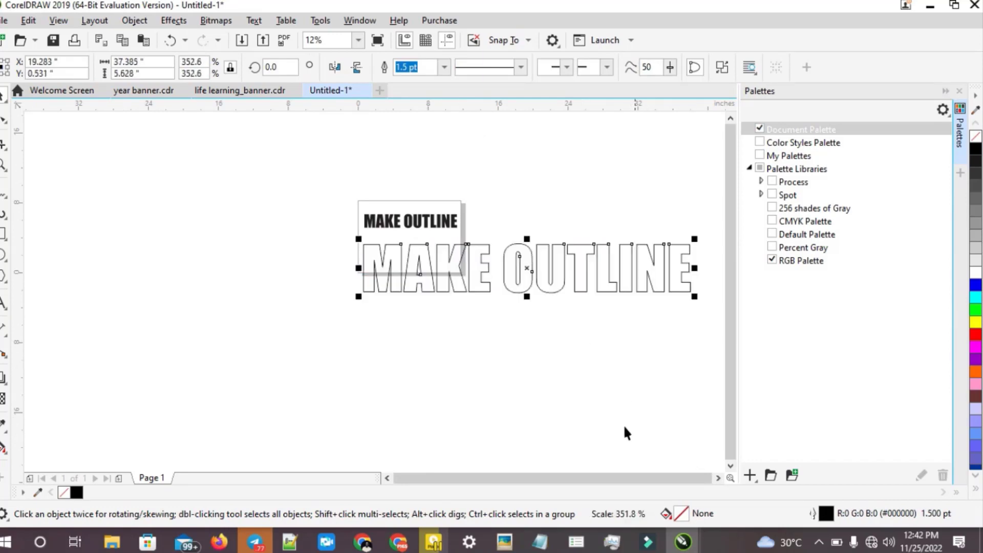
{"action": "left_click_drag", "start_coordinate": [358, 296], "coordinate": [145, 463]}
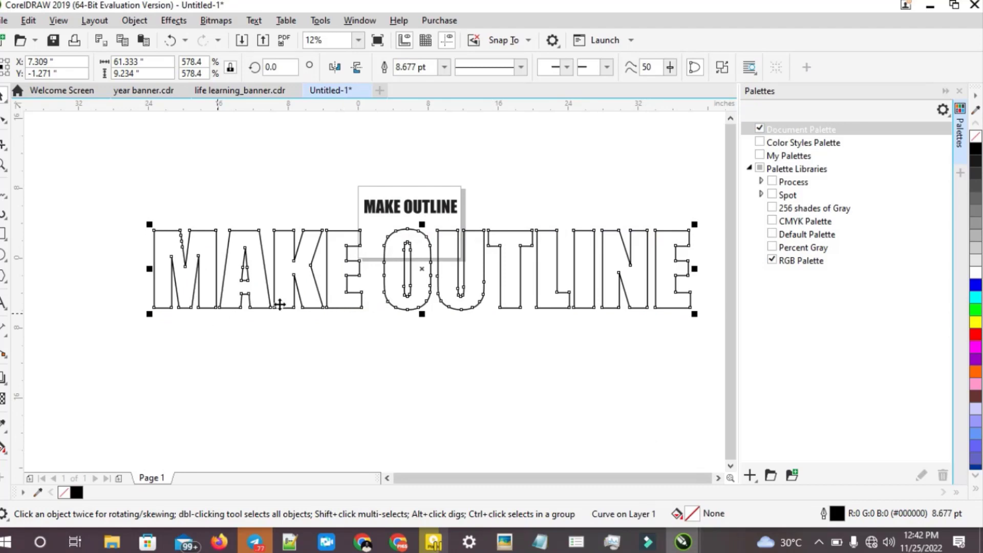
{"action": "left_click_drag", "start_coordinate": [148, 221], "coordinate": [24, 199]}
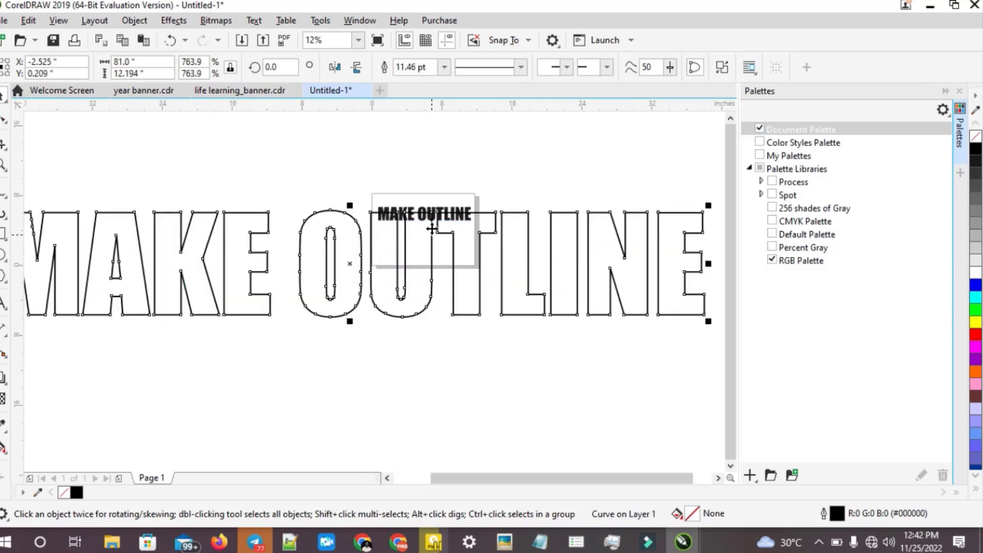
{"action": "scroll", "coordinate": [313, 203], "scroll_direction": "up", "scroll_amount": 5}
{"action": "scroll", "coordinate": [322, 254], "scroll_direction": "down", "scroll_amount": 5}
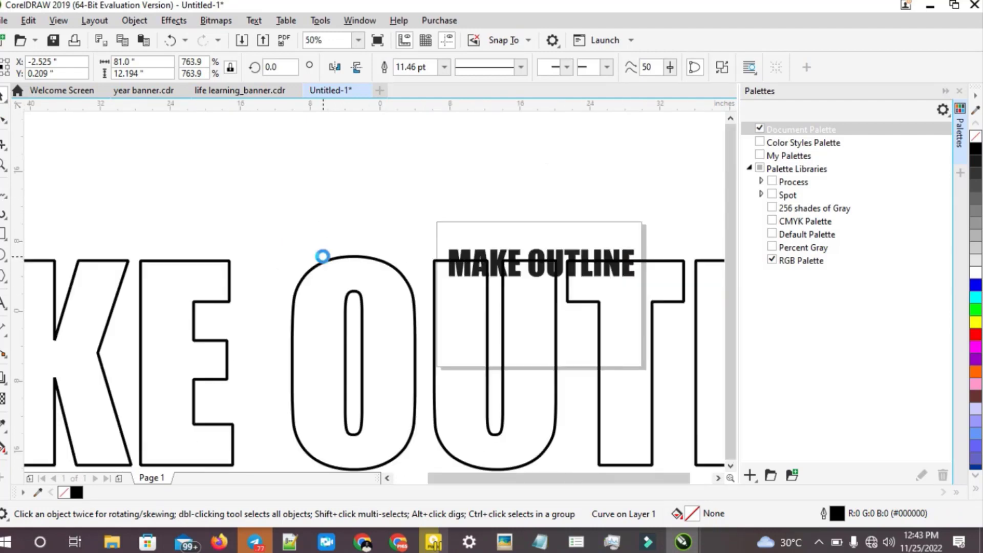
{"action": "scroll", "coordinate": [320, 268], "scroll_direction": "up", "scroll_amount": 3}
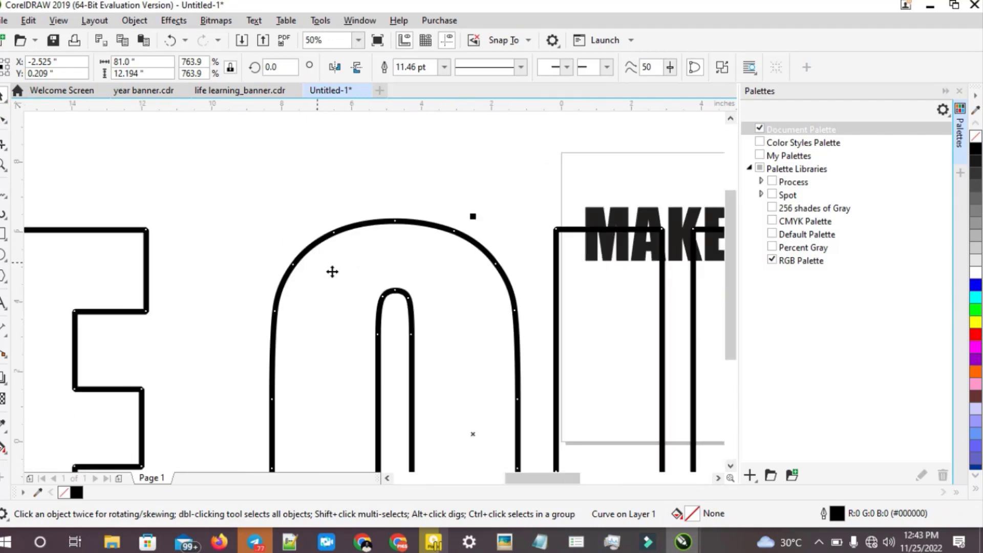
{"action": "scroll", "coordinate": [410, 292], "scroll_direction": "down", "scroll_amount": 5}
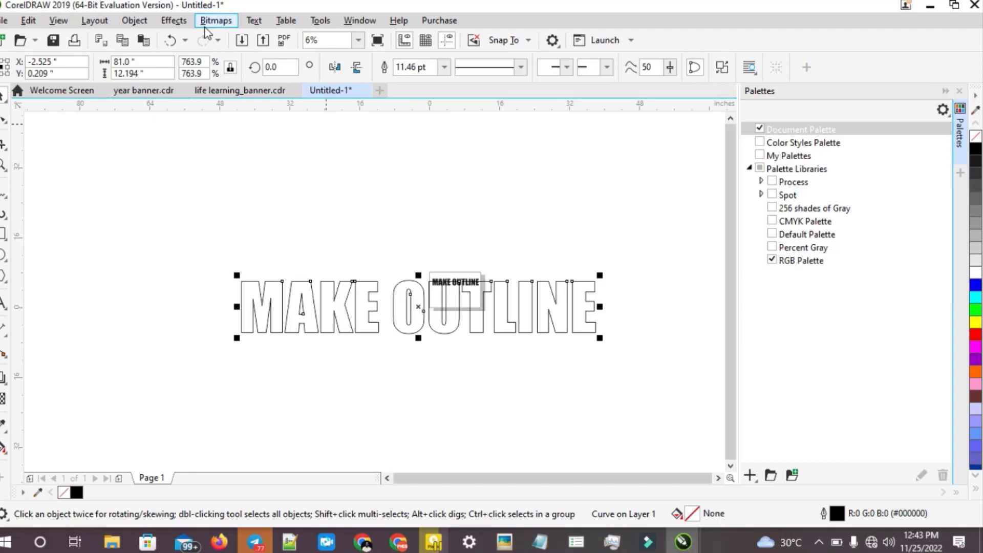
{"action": "left_click", "coordinate": [170, 42]}
{"action": "left_click", "coordinate": [170, 42]}
{"action": "left_click", "coordinate": [170, 42]}
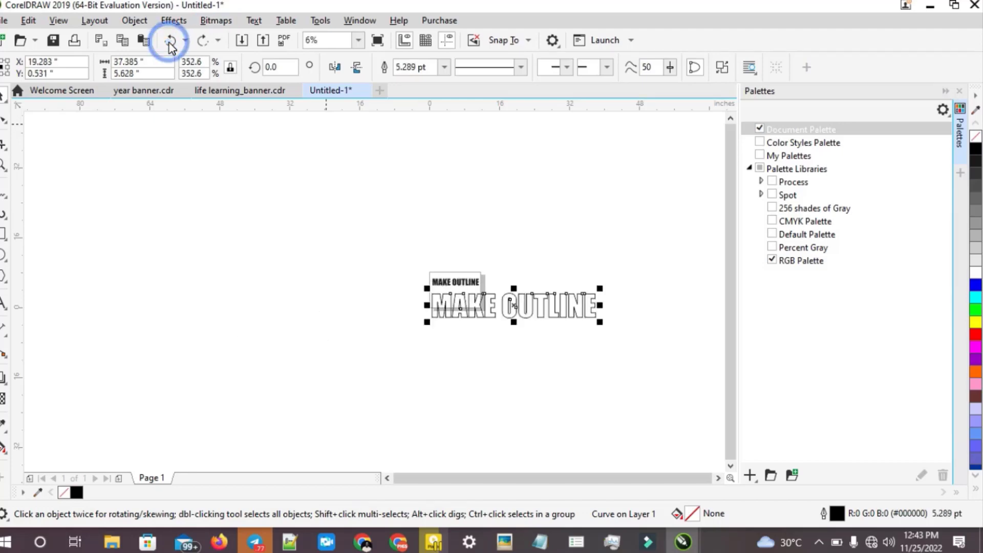
{"action": "left_click", "coordinate": [170, 42]}
{"action": "left_click", "coordinate": [170, 42]}
Drag a copy below the page and untick Behind fill and Scale with object in its Outline Pen
{"action": "scroll", "coordinate": [461, 307], "scroll_direction": "up", "scroll_amount": 4}
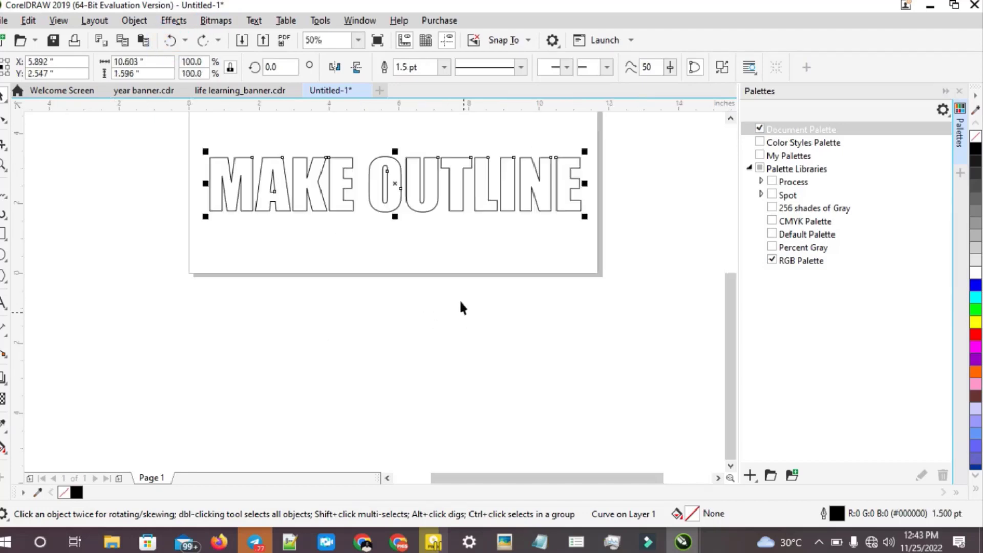
{"action": "left_click_drag", "start_coordinate": [460, 191], "coordinate": [426, 309]}
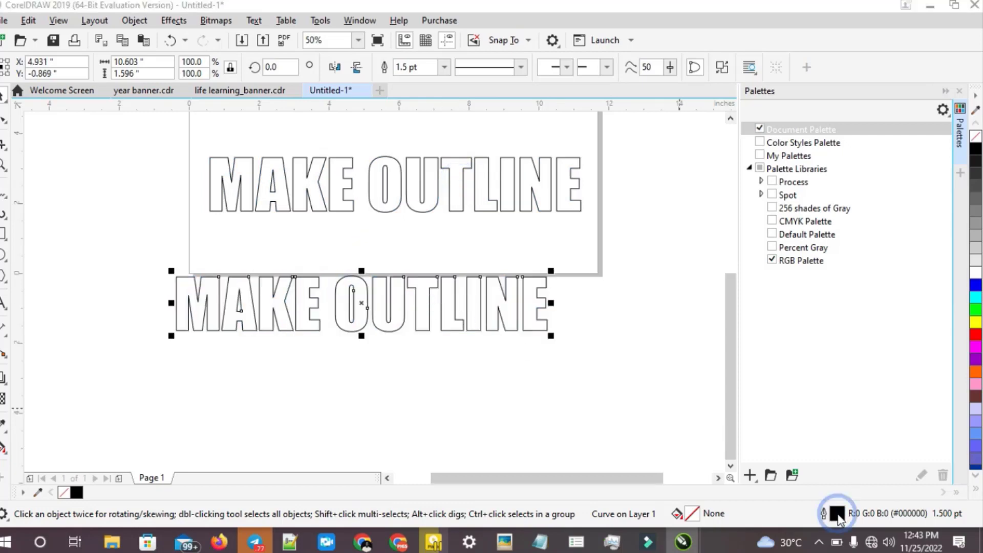
{"action": "double_click", "coordinate": [837, 514]}
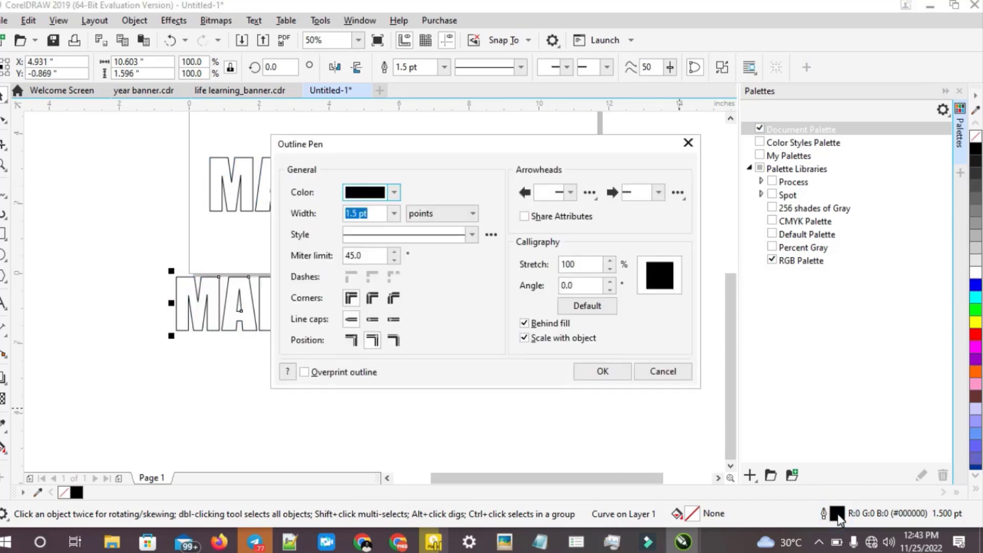
{"action": "left_click", "coordinate": [541, 328]}
{"action": "left_click", "coordinate": [527, 339]}
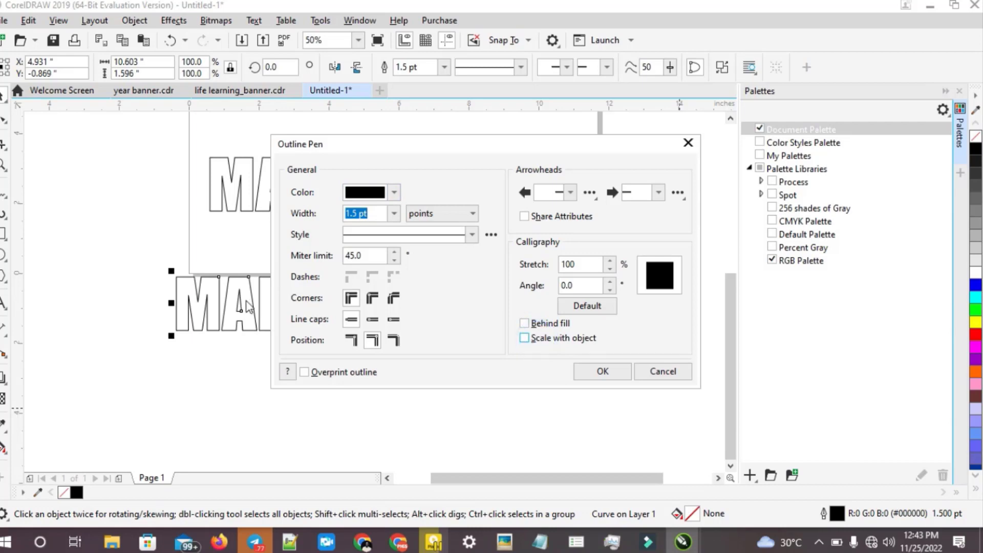
{"action": "left_click", "coordinate": [601, 372]}
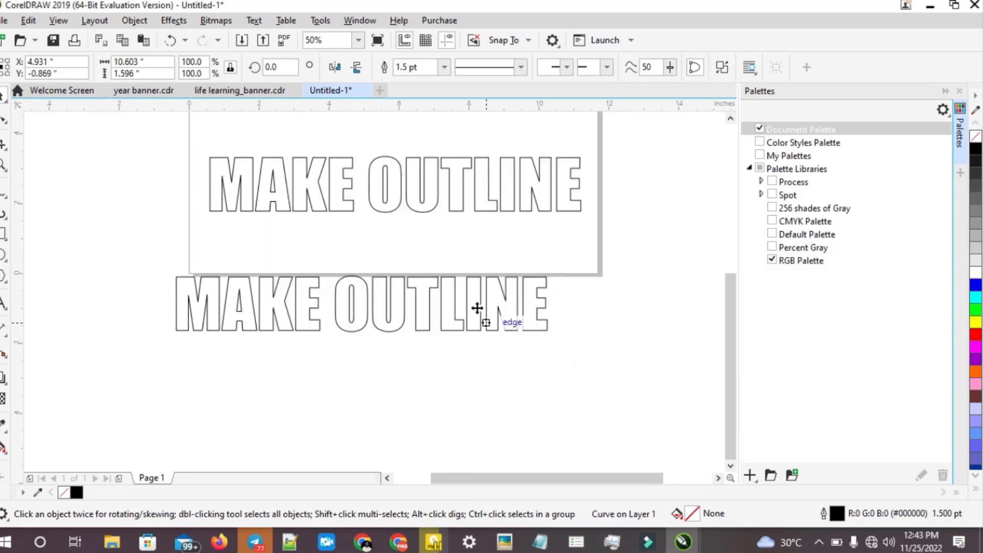
Enlarge the copy below the page to about 556.8%
{"action": "scroll", "coordinate": [266, 261], "scroll_direction": "down", "scroll_amount": 2}
{"action": "scroll", "coordinate": [265, 261], "scroll_direction": "down", "scroll_amount": 2}
{"action": "left_click_drag", "start_coordinate": [341, 280], "coordinate": [646, 404]}
{"action": "left_click_drag", "start_coordinate": [599, 382], "coordinate": [599, 382]}
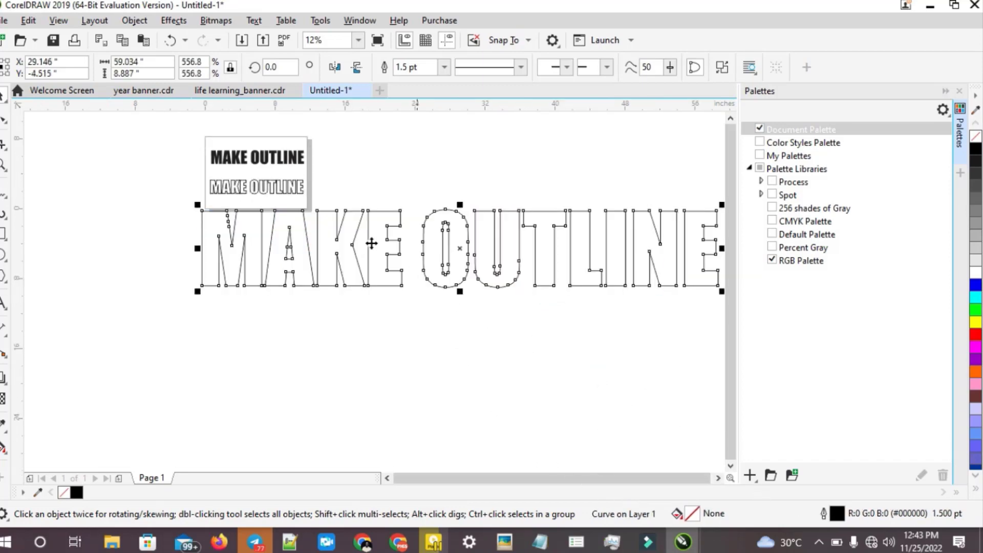
{"action": "scroll", "coordinate": [288, 219], "scroll_direction": "up", "scroll_amount": 2}
{"action": "scroll", "coordinate": [344, 211], "scroll_direction": "up", "scroll_amount": 1}
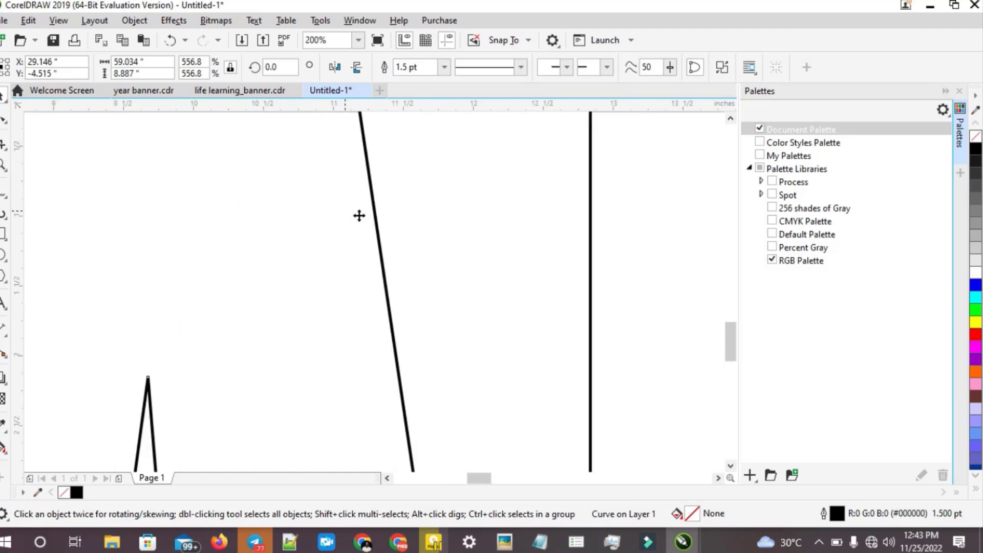
{"action": "scroll", "coordinate": [378, 214], "scroll_direction": "down", "scroll_amount": 2}
{"action": "scroll", "coordinate": [377, 217], "scroll_direction": "up", "scroll_amount": 1}
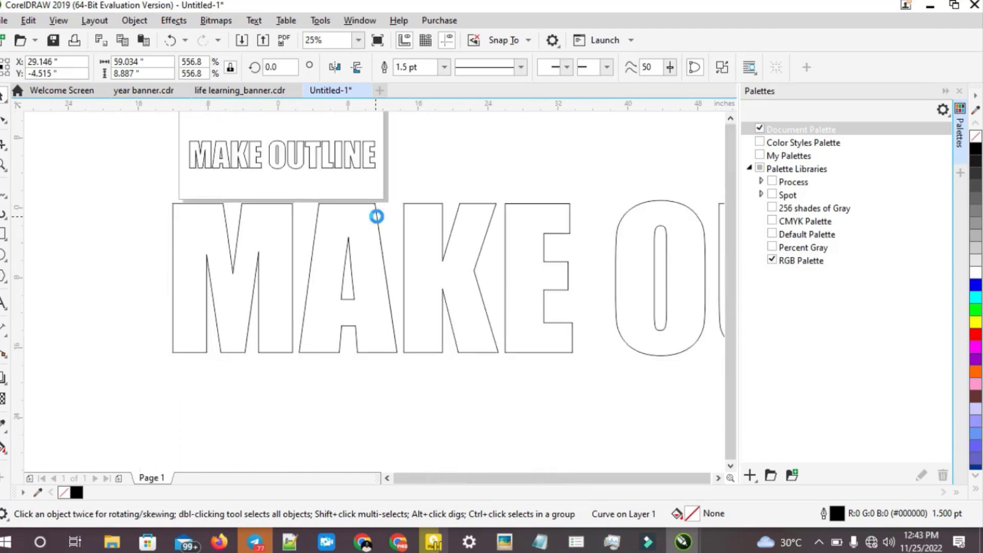
{"action": "scroll", "coordinate": [378, 217], "scroll_direction": "down", "scroll_amount": 2}
{"action": "scroll", "coordinate": [377, 219], "scroll_direction": "up", "scroll_amount": 1}
{"action": "scroll", "coordinate": [377, 218], "scroll_direction": "up", "scroll_amount": 4}
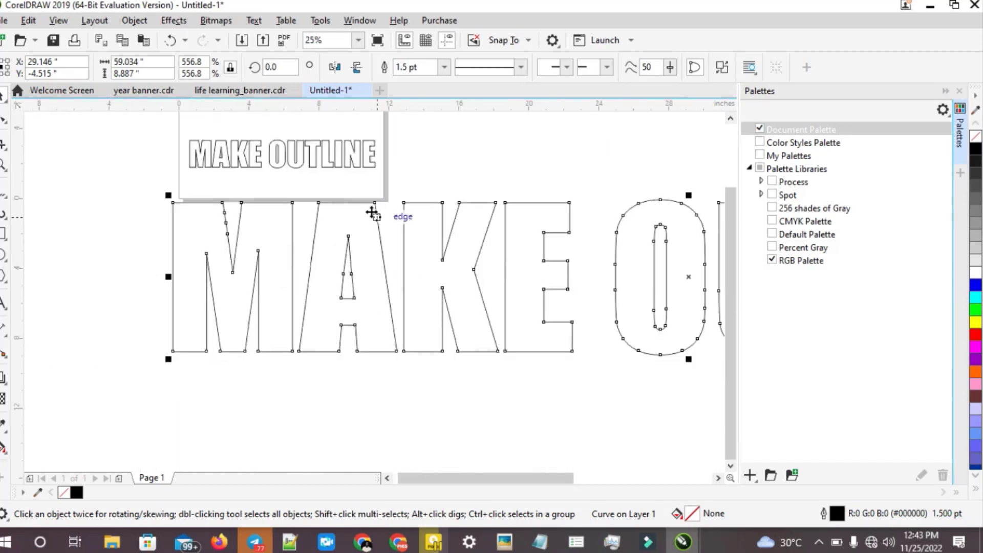
{"action": "scroll", "coordinate": [413, 202], "scroll_direction": "down", "scroll_amount": 3}
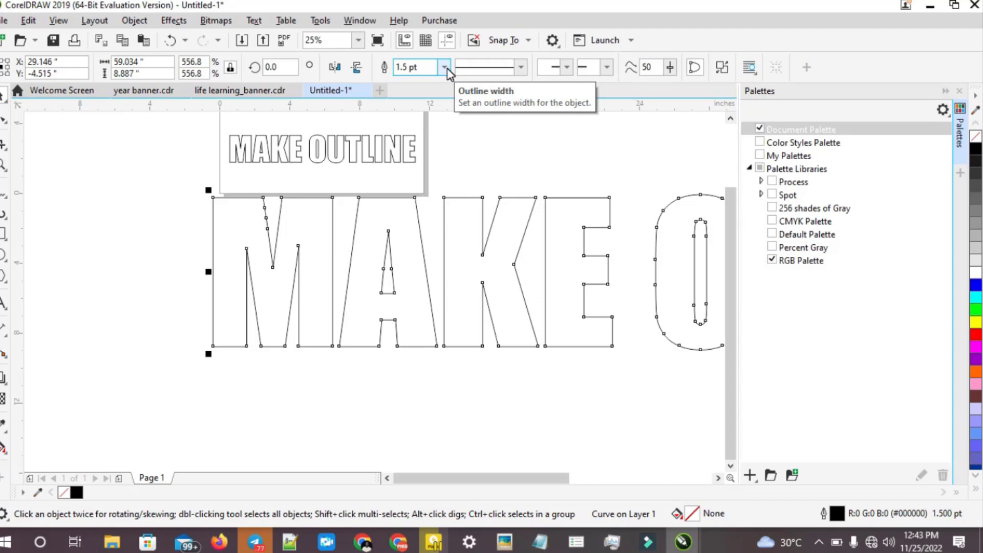
Set the enlarged curves' outline width to 24.0 pt
{"action": "left_click", "coordinate": [444, 67]}
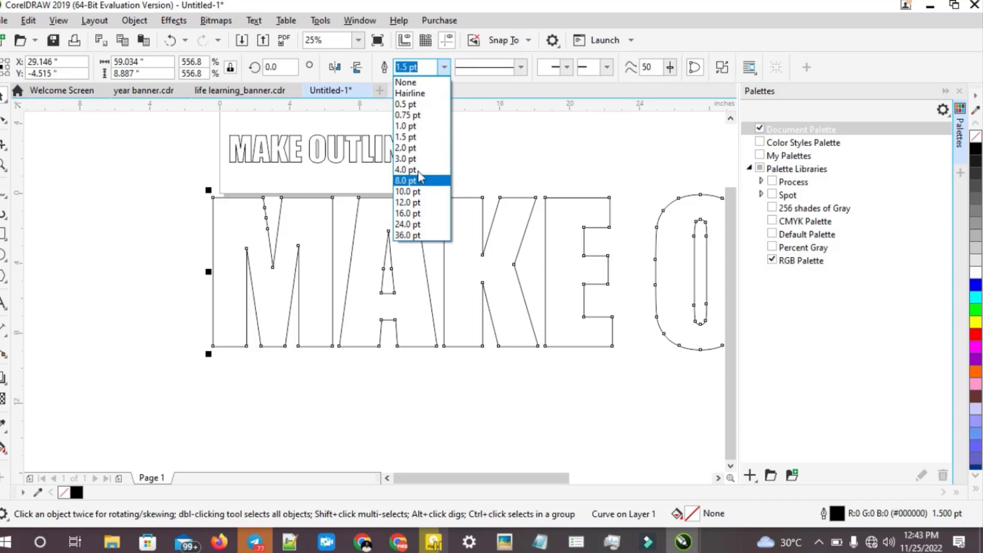
{"action": "left_click", "coordinate": [347, 150]}
{"action": "left_click", "coordinate": [392, 236]}
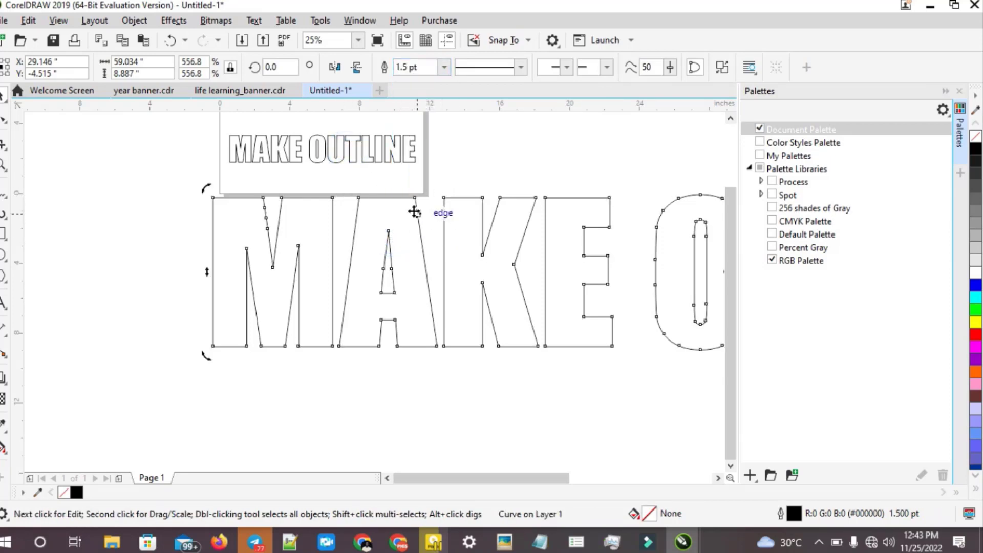
{"action": "left_click", "coordinate": [445, 67]}
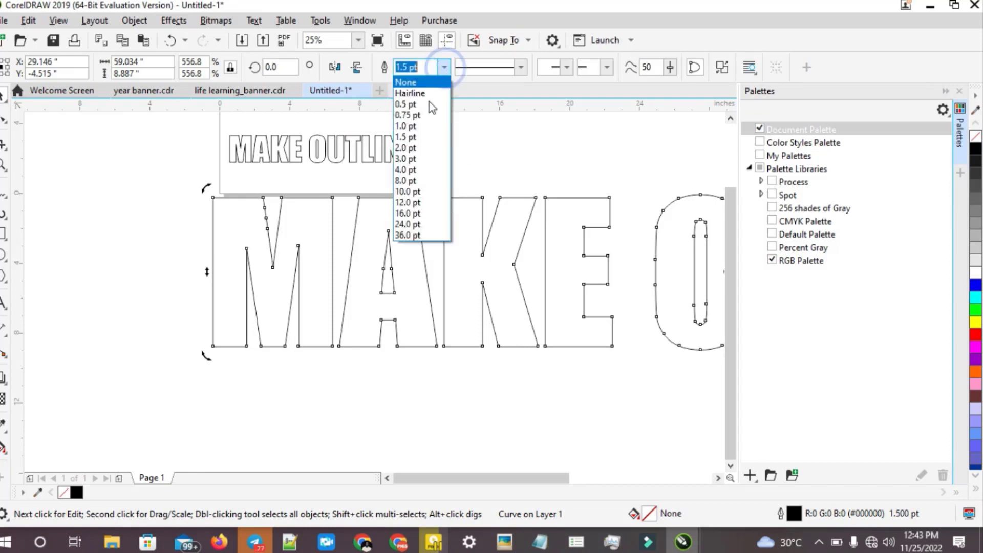
{"action": "left_click", "coordinate": [407, 224]}
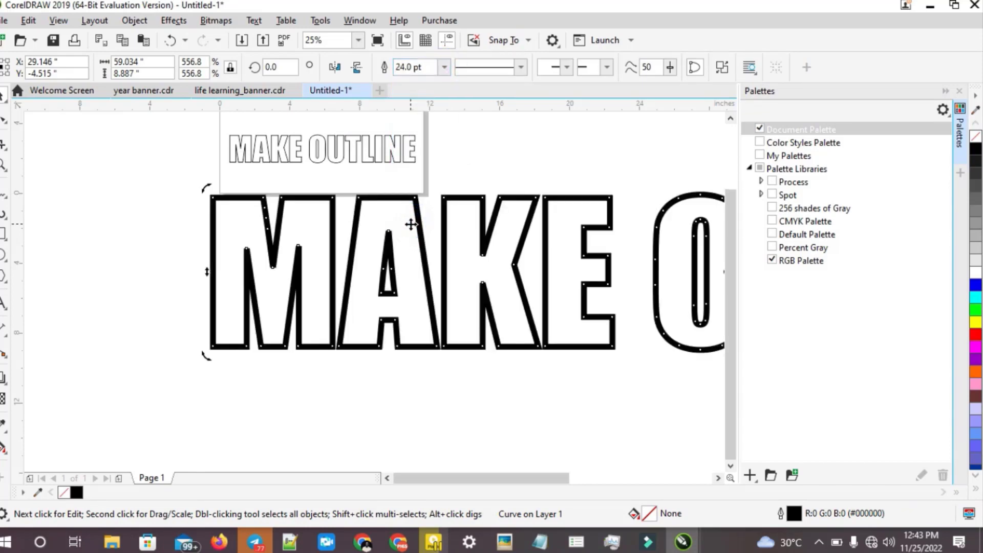
{"action": "scroll", "coordinate": [415, 238], "scroll_direction": "down", "scroll_amount": 3}
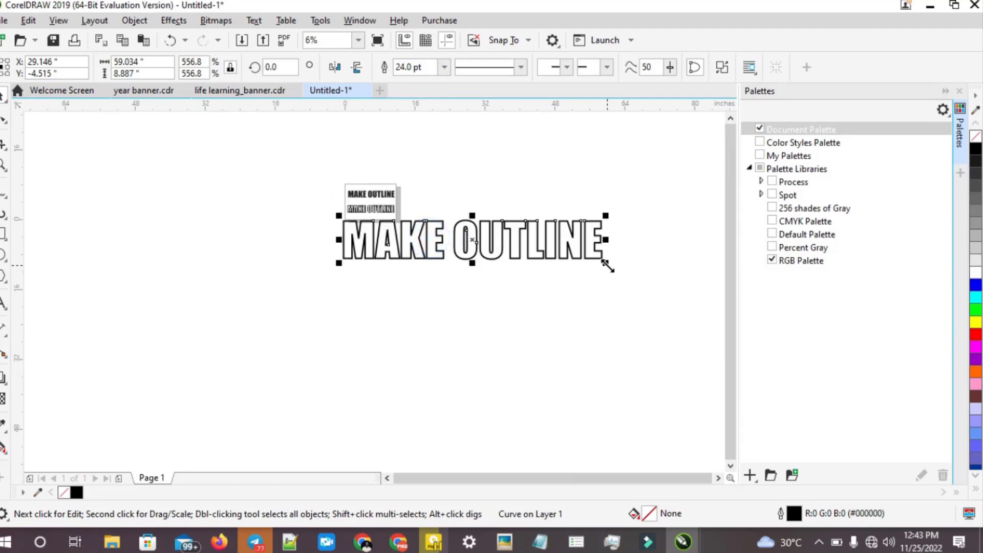
Scale the curves down in two drags to about 101.9%, leaving the 24.0 pt outline nearly filling the letters
{"action": "left_click_drag", "start_coordinate": [608, 266], "coordinate": [404, 240]}
{"action": "scroll", "coordinate": [402, 239], "scroll_direction": "up", "scroll_amount": 3}
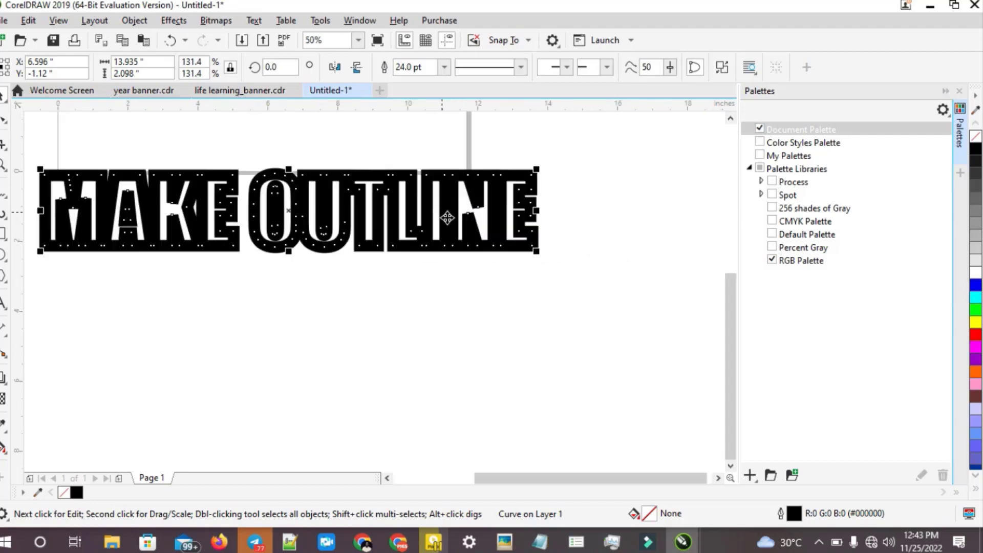
{"action": "left_click_drag", "start_coordinate": [536, 253], "coordinate": [429, 336]}
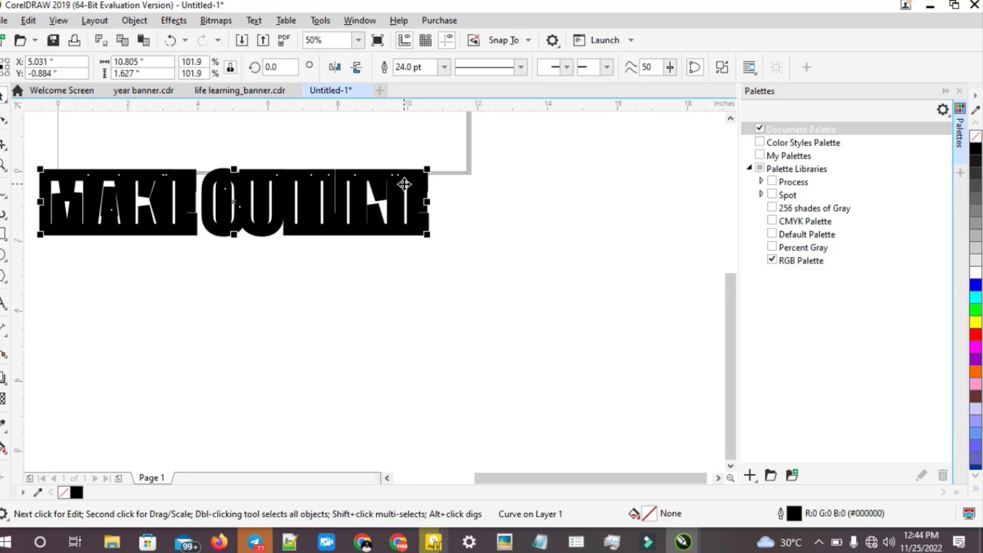
In the Outline Pen settings, place the outline behind the fill and make it scale with the object
{"action": "double_click", "coordinate": [792, 515]}
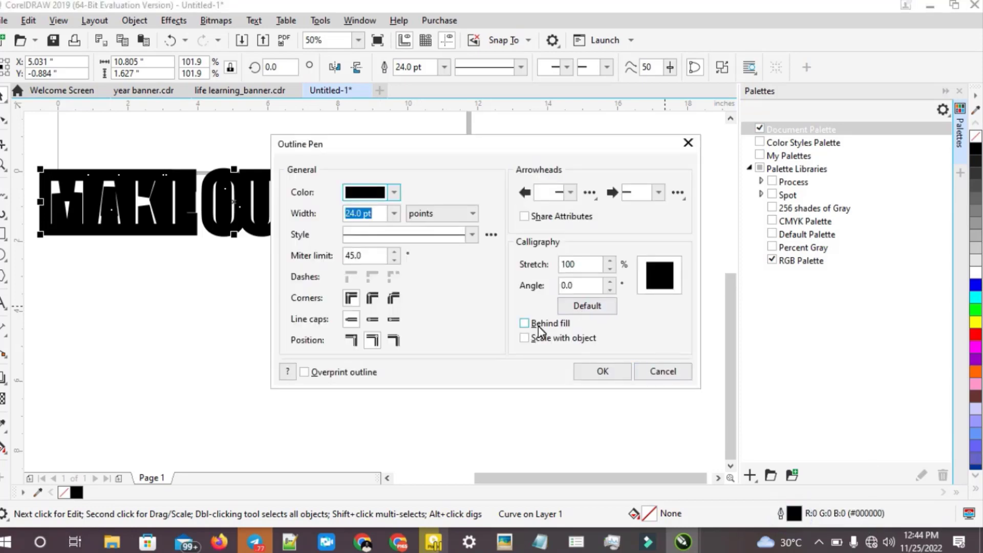
{"action": "left_click", "coordinate": [538, 324]}
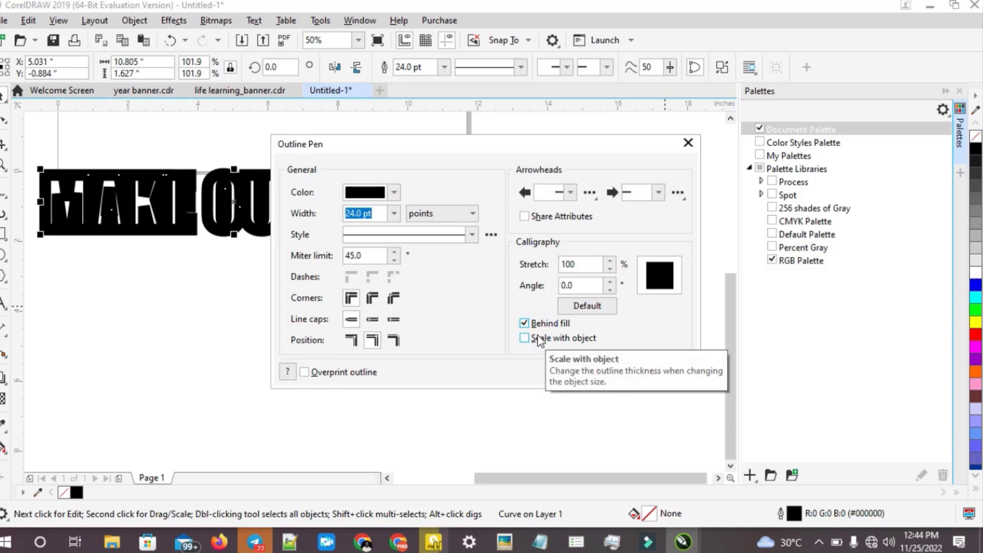
{"action": "left_click", "coordinate": [540, 339]}
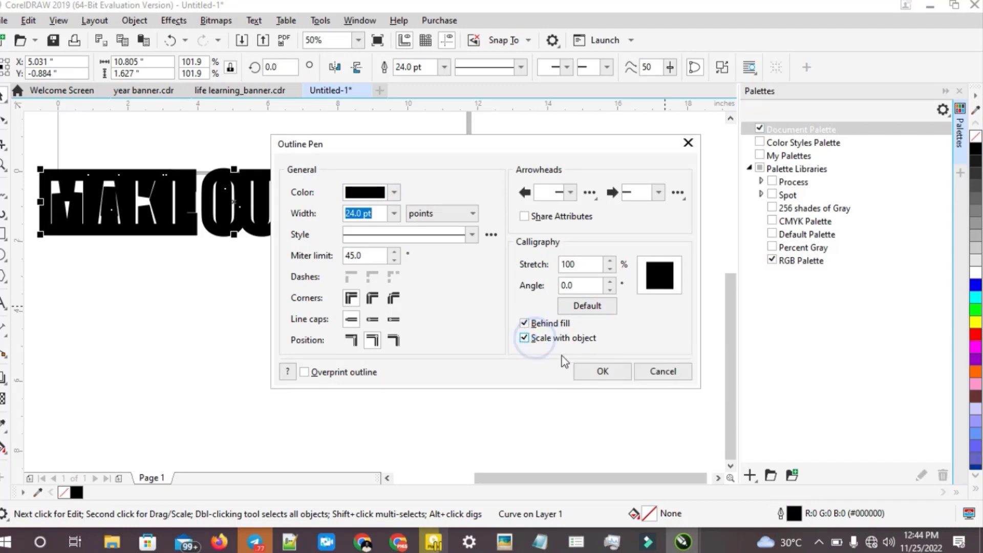
{"action": "left_click", "coordinate": [603, 372]}
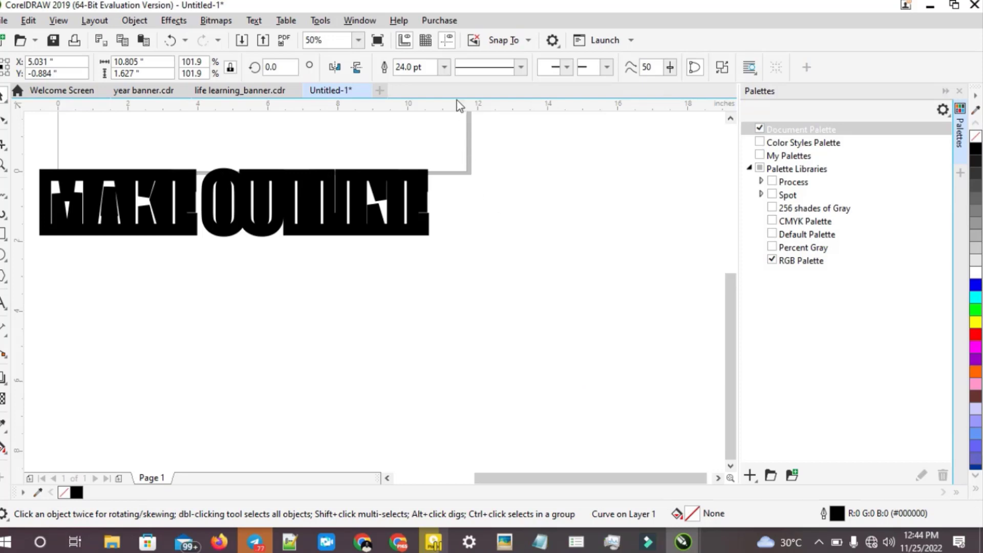
Set the outline width to 2.0 pt, then enlarge the MAKE OUTLINE text to 234.5%
{"action": "left_click", "coordinate": [443, 67]}
{"action": "left_click", "coordinate": [406, 175]}
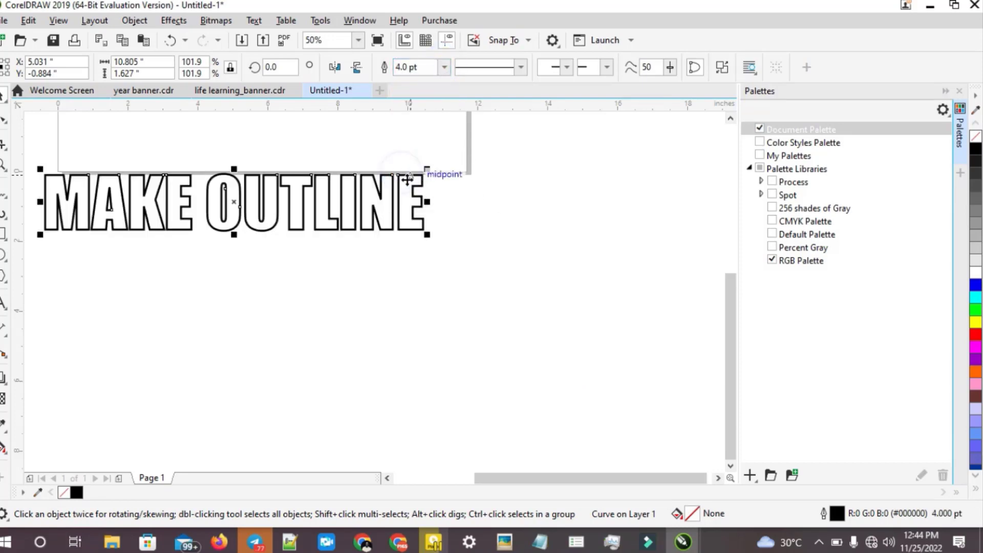
{"action": "left_click", "coordinate": [443, 67]}
{"action": "left_click", "coordinate": [417, 160]}
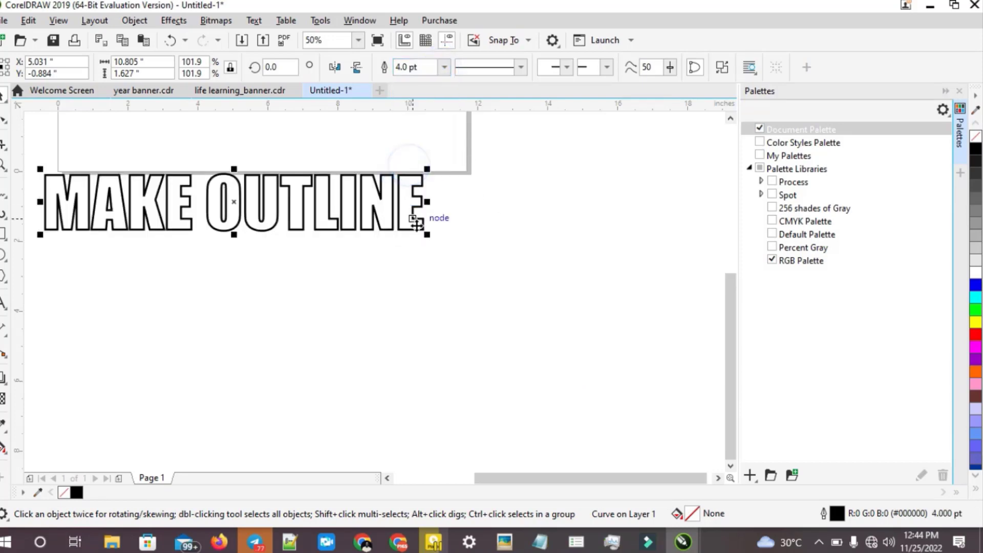
{"action": "left_click", "coordinate": [444, 67]}
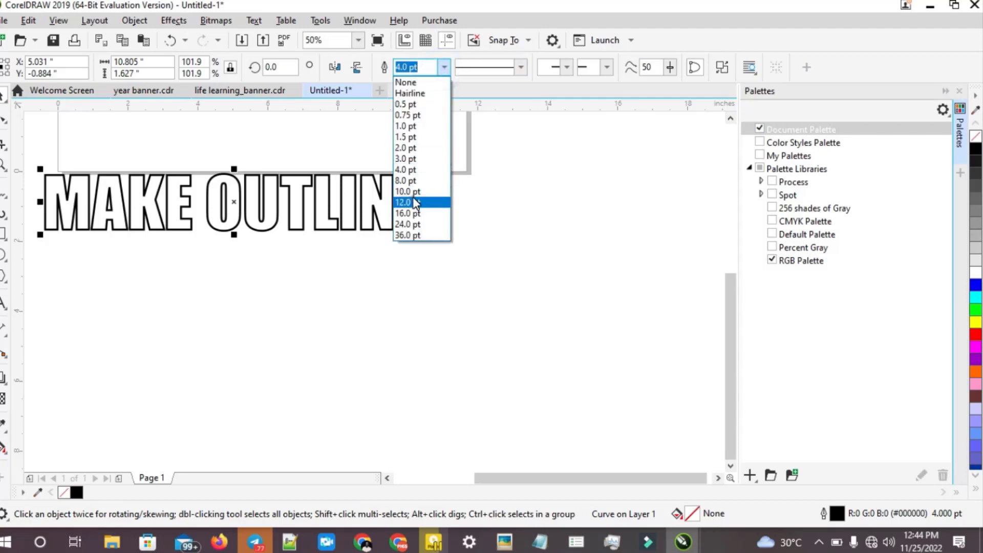
{"action": "left_click", "coordinate": [415, 202]}
{"action": "scroll", "coordinate": [439, 125], "scroll_direction": "down", "scroll_amount": 3}
{"action": "left_click", "coordinate": [447, 67]}
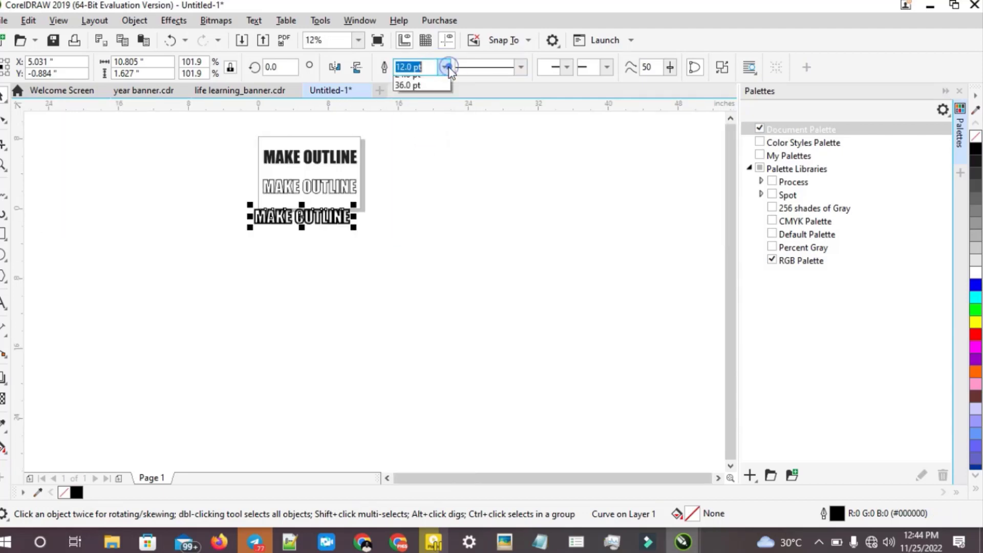
{"action": "left_click", "coordinate": [406, 149]}
{"action": "scroll", "coordinate": [360, 220], "scroll_direction": "up", "scroll_amount": 1}
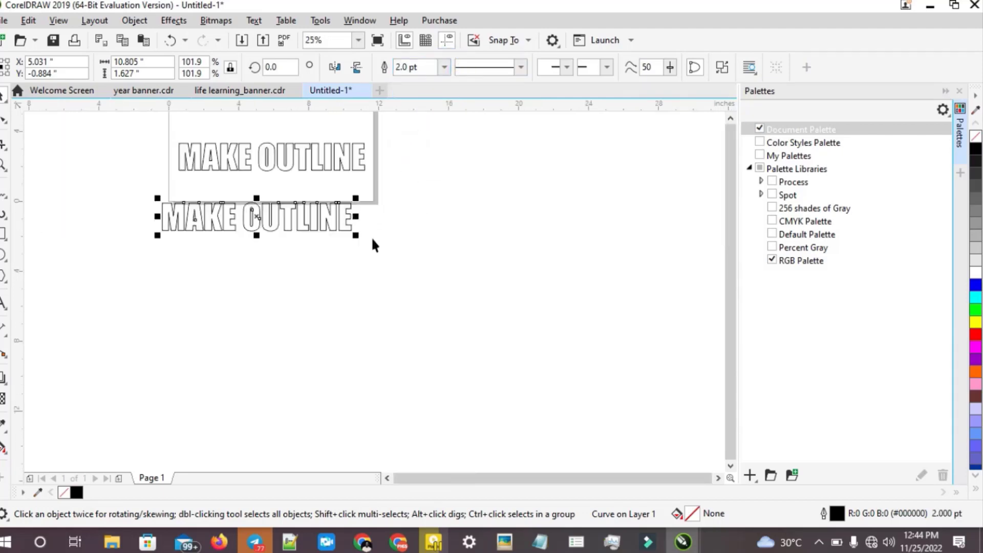
{"action": "left_click_drag", "start_coordinate": [357, 236], "coordinate": [601, 264]}
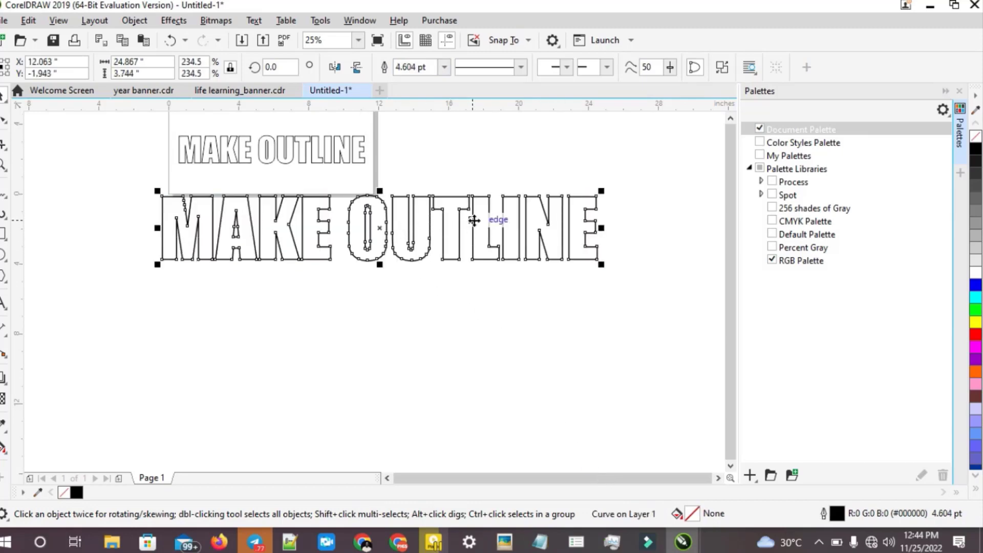
{"action": "left_click", "coordinate": [323, 137]}
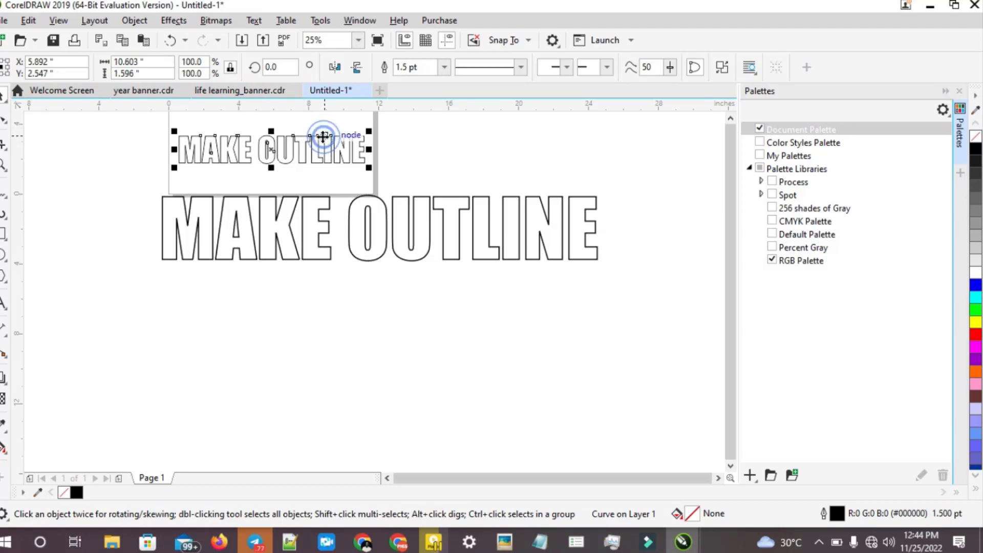
{"action": "scroll", "coordinate": [305, 139], "scroll_direction": "up", "scroll_amount": 1}
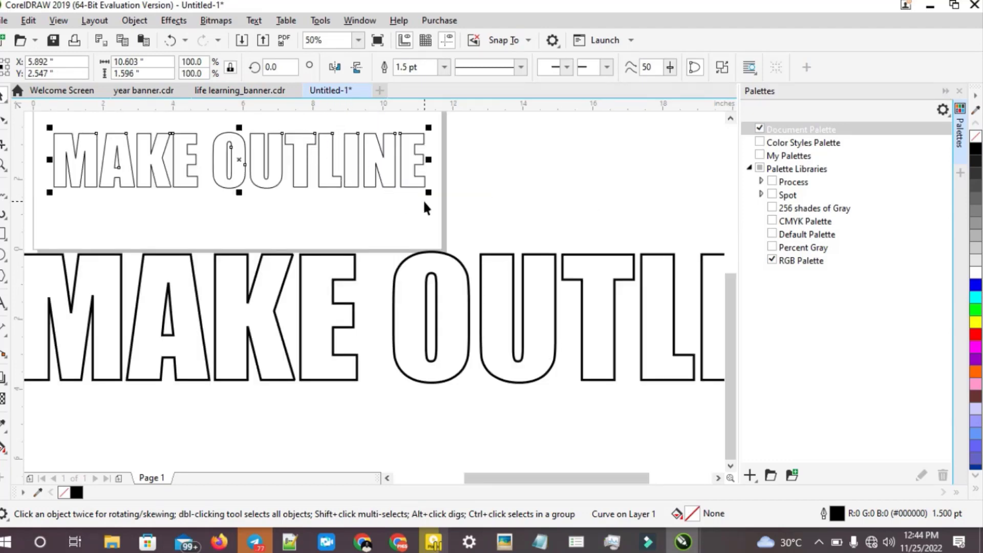
{"action": "left_click", "coordinate": [358, 211]}
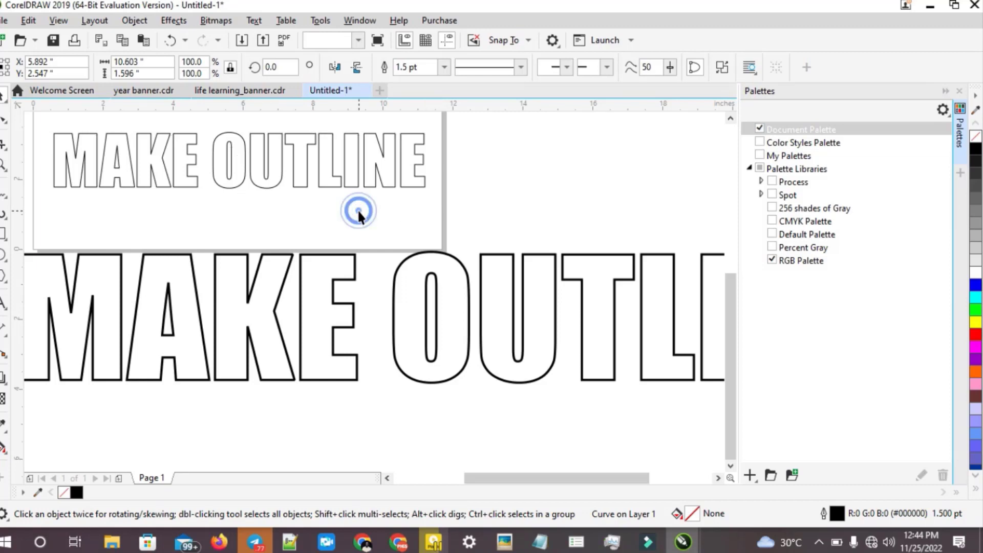
{"action": "scroll", "coordinate": [358, 211], "scroll_direction": "down", "scroll_amount": 1}
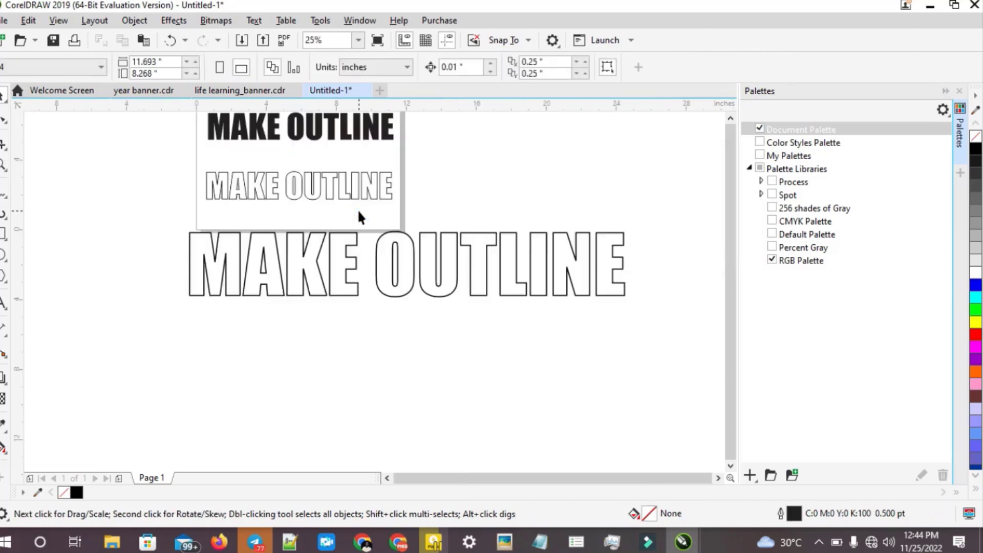
{"action": "left_click", "coordinate": [341, 185]}
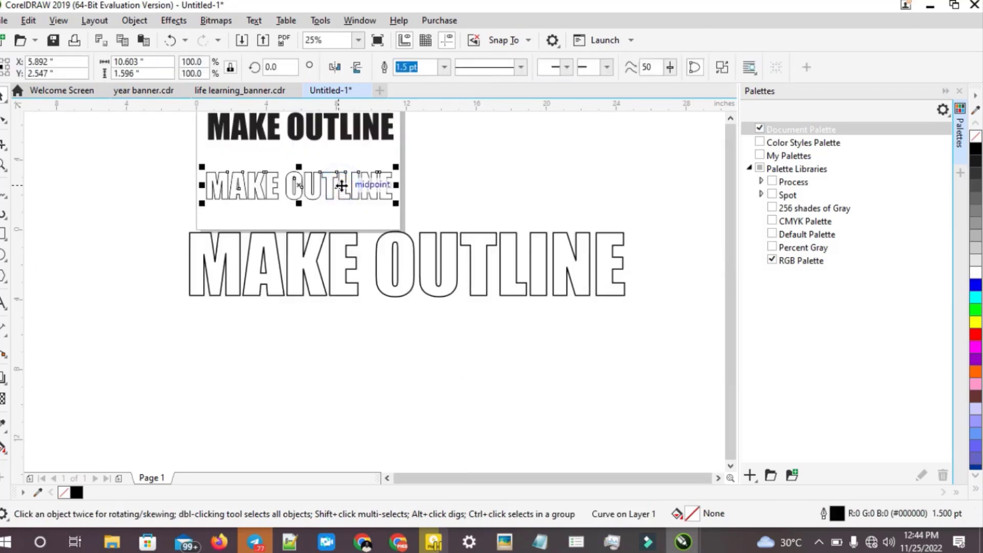